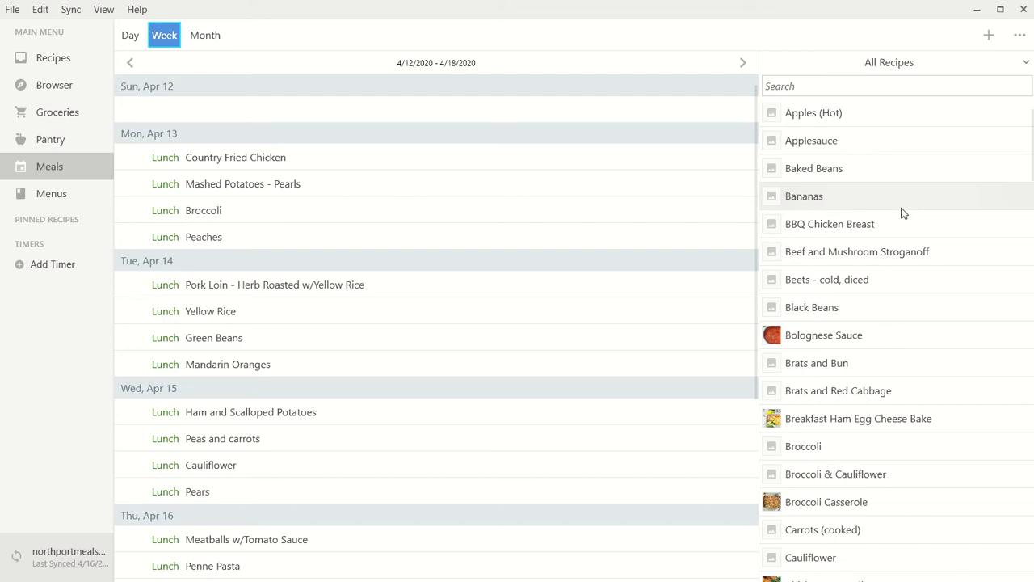
# - Leave the recipe library for the Meals calendar in Month view, showing April 2020
pyautogui.click(79, 66)
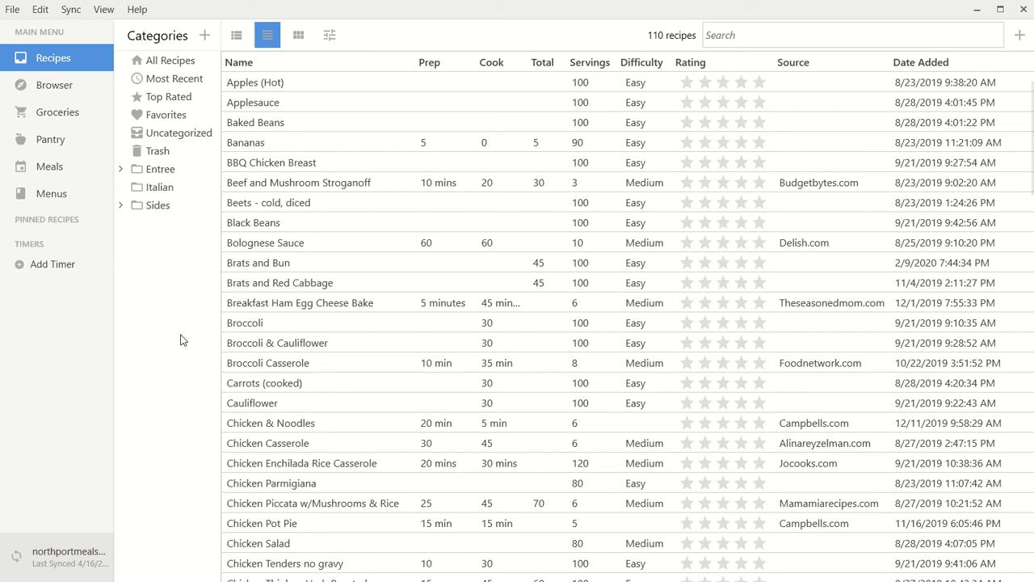
pyautogui.click(51, 167)
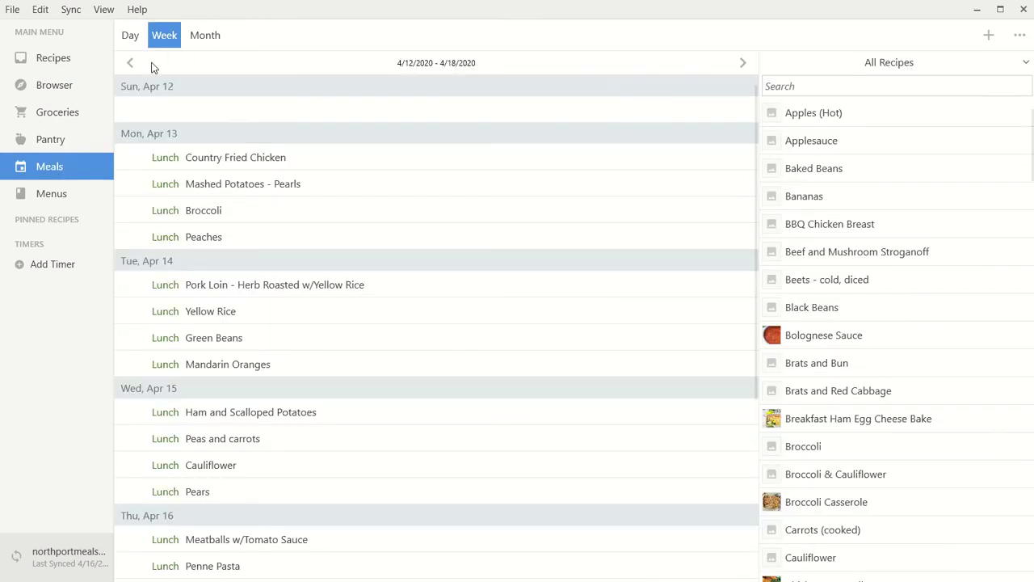
pyautogui.click(208, 37)
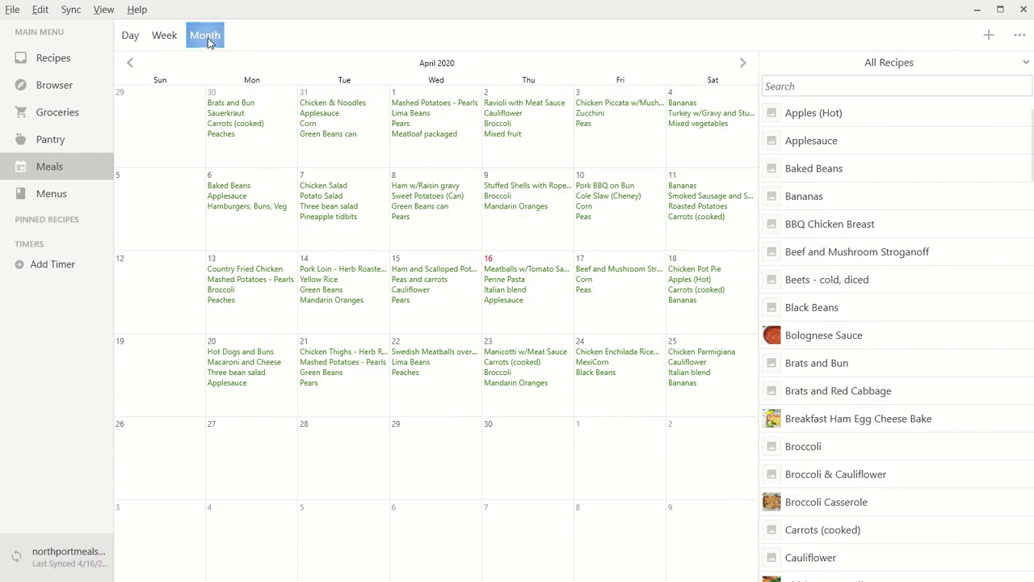
pyautogui.hotkey('alt', 'Tab')
pyautogui.hotkey('alt', 'Tab')
pyautogui.hotkey('alt', 'Tab')
pyautogui.hotkey('alt', 'Tab')
pyautogui.press('Escape')
# - Search 'sali' and drag Salisbury Steak w/Gravy onto April 27, then clear the search
pyautogui.click(831, 86)
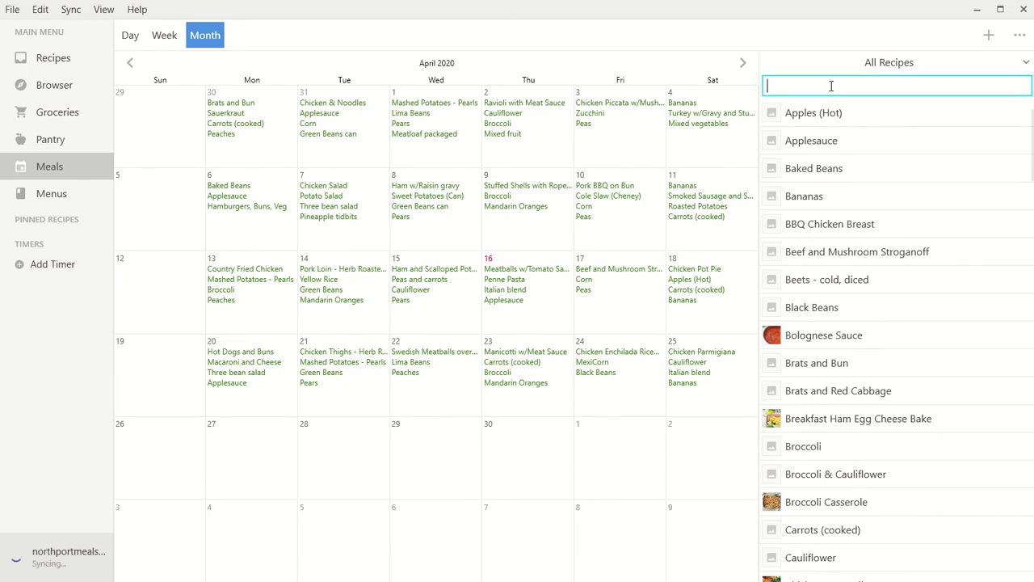
pyautogui.write('sali')
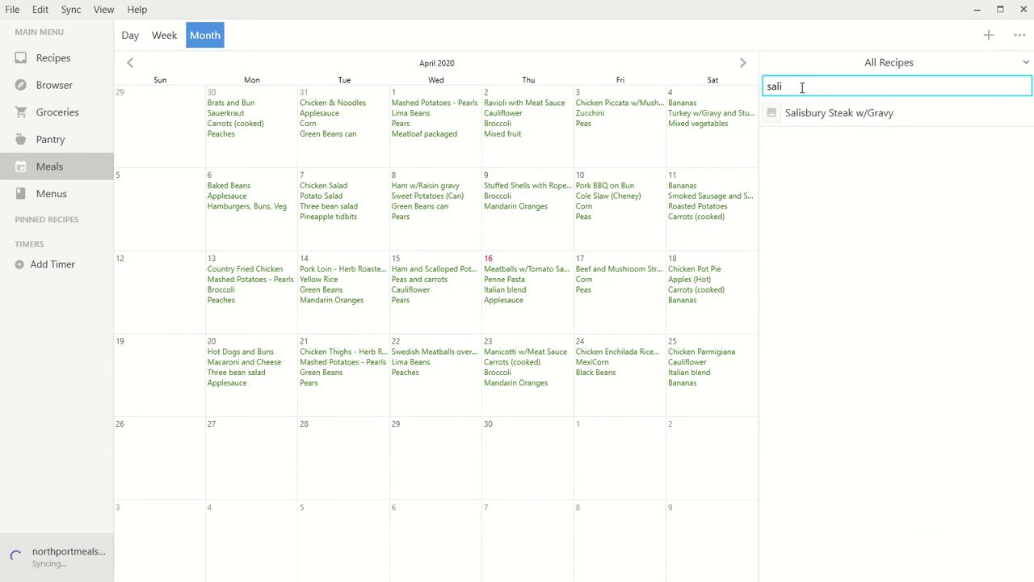
pyautogui.moveTo(813, 117); pyautogui.dragTo(229, 464)
pyautogui.click(882, 89)
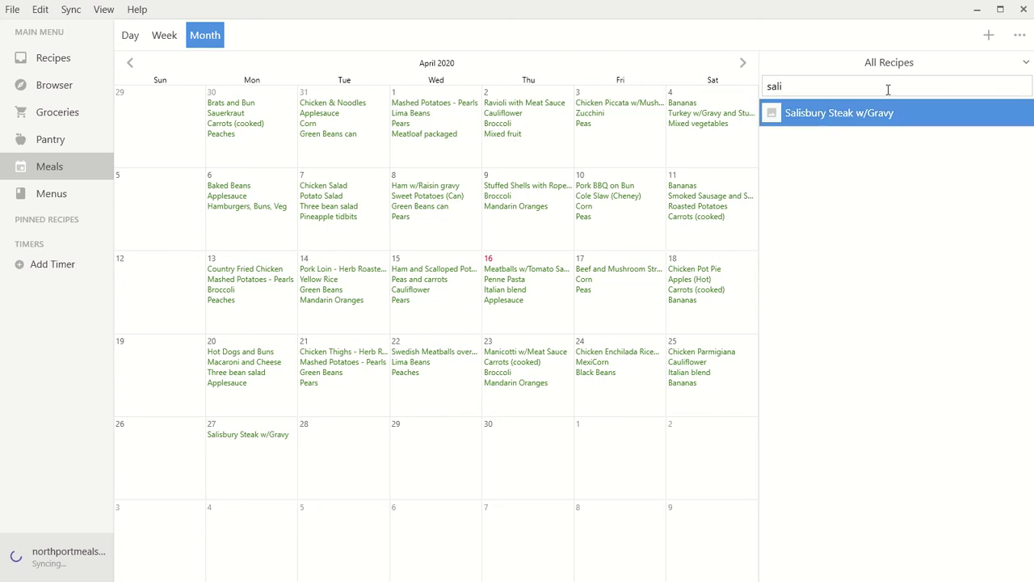
pyautogui.doubleClick(883, 89)
pyautogui.press('BackSpace')
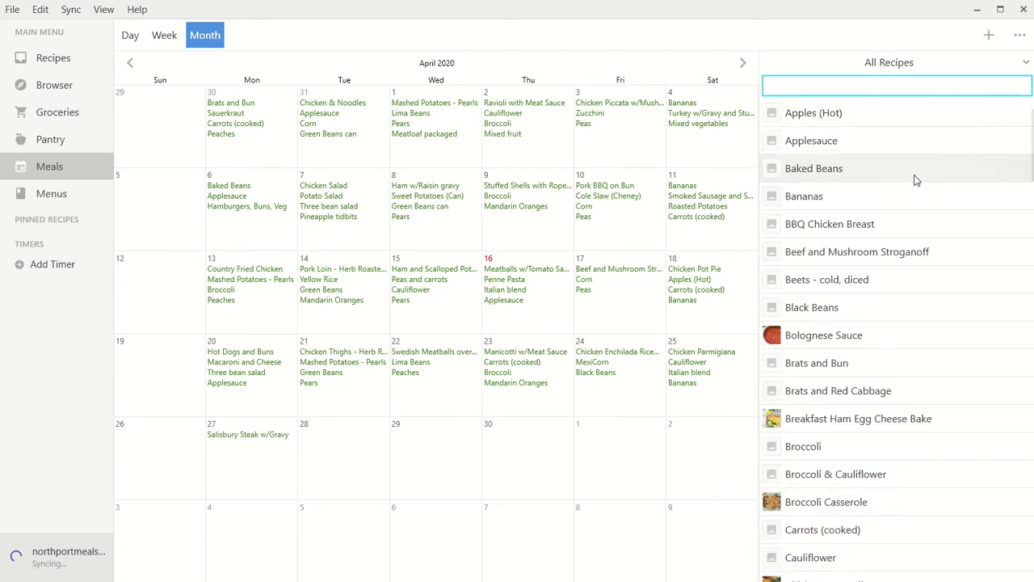
pyautogui.scroll(-10, 914, 177)
pyautogui.scroll(-2, 874, 365)
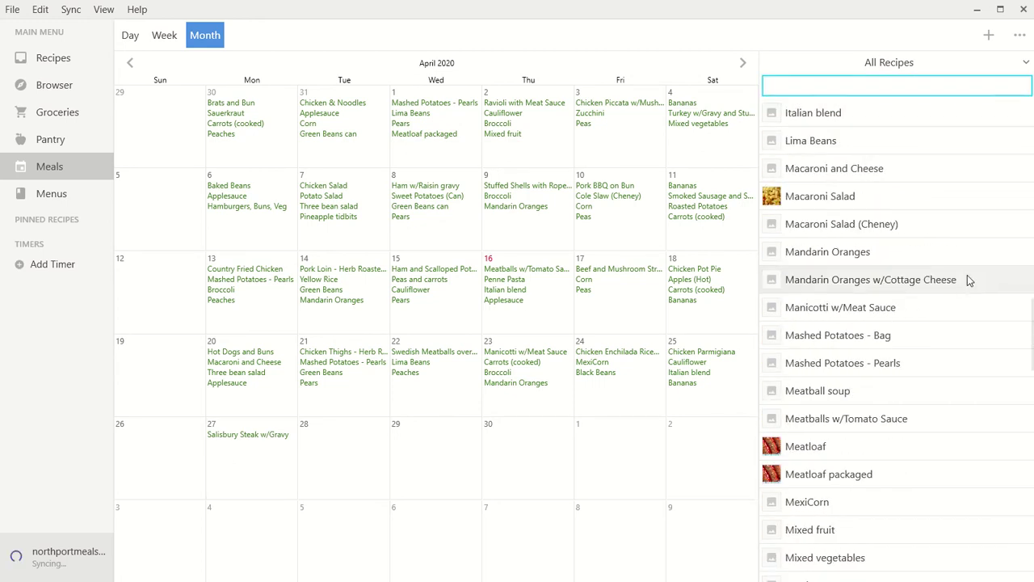
pyautogui.moveTo(1030, 323); pyautogui.dragTo(1017, 117)
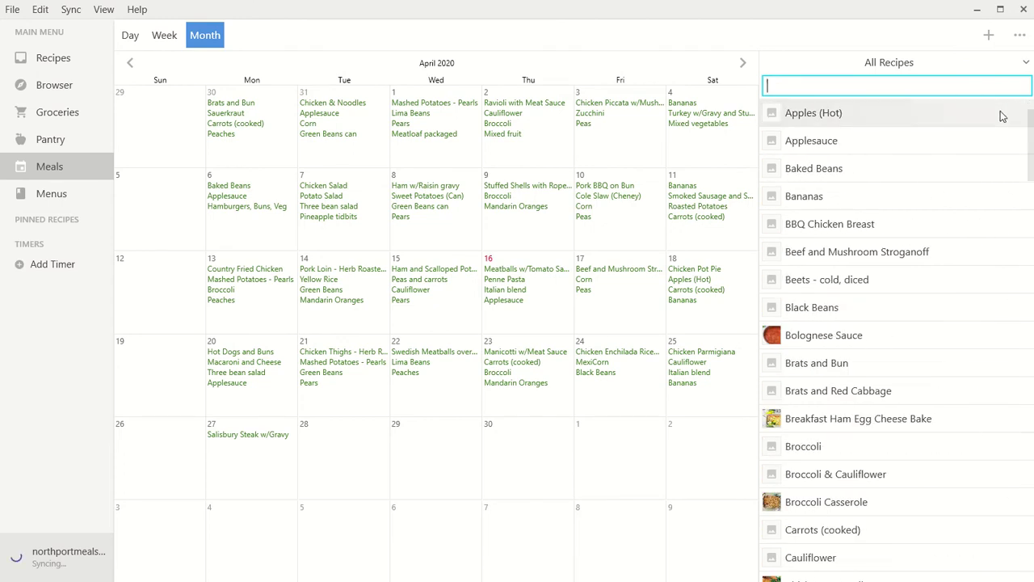
# - Add Mashed Potatoes - Pearls, Peas and carrots and Peaches to April 27 via 'mash', 'peas', 'peaches'
pyautogui.click(857, 84)
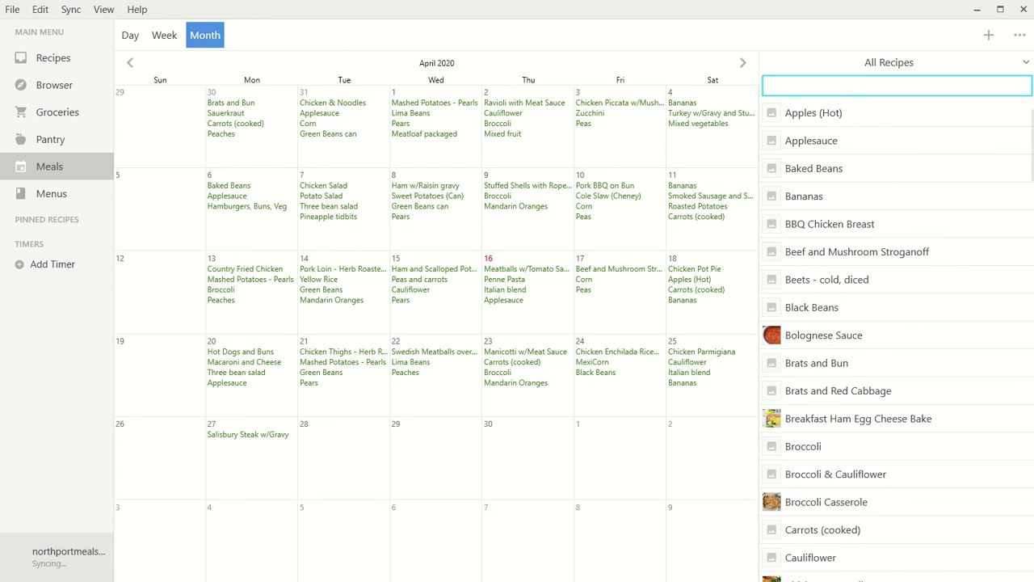
pyautogui.write('mash')
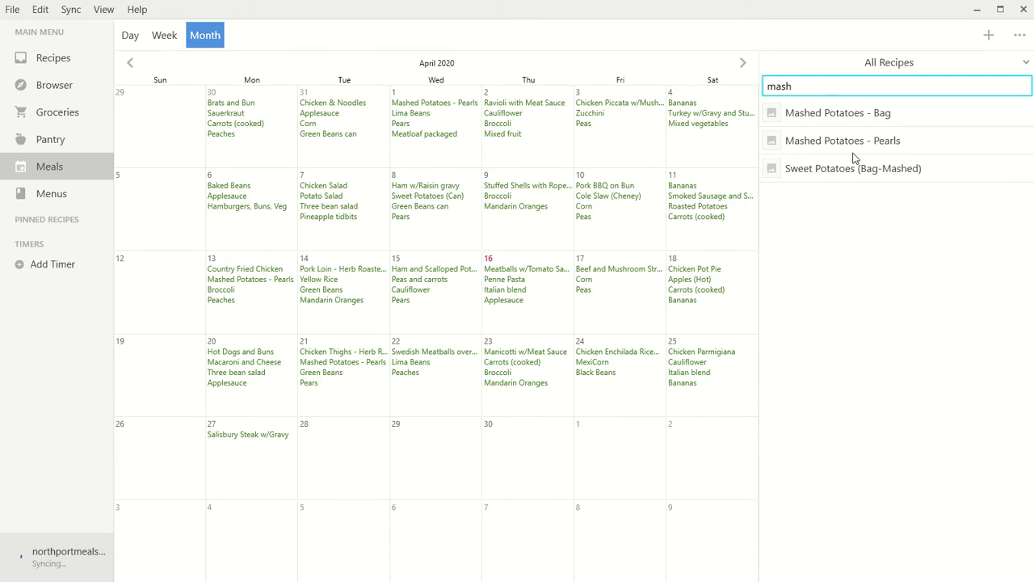
pyautogui.moveTo(861, 143); pyautogui.dragTo(237, 473)
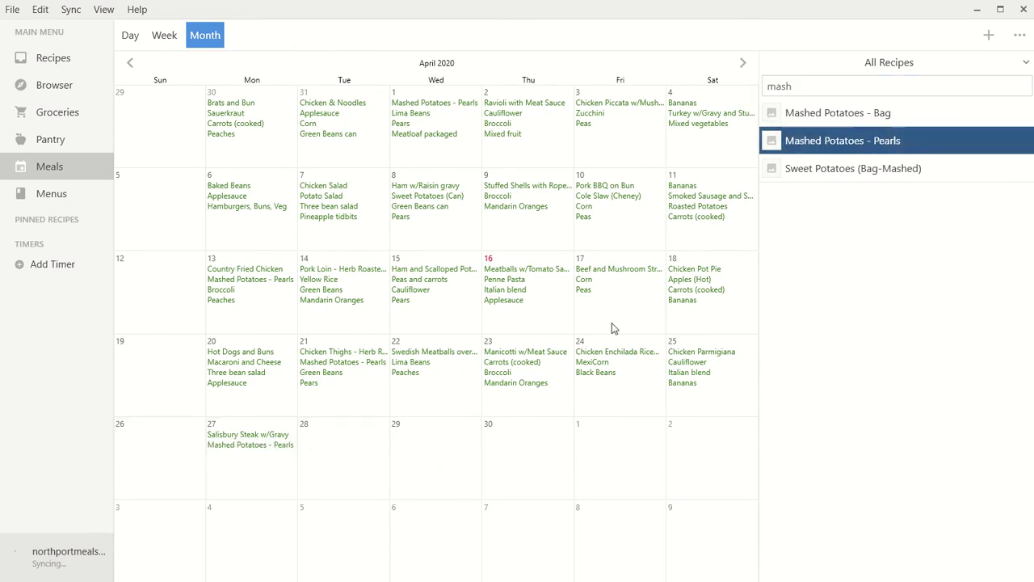
pyautogui.click(816, 84)
pyautogui.write('peas')
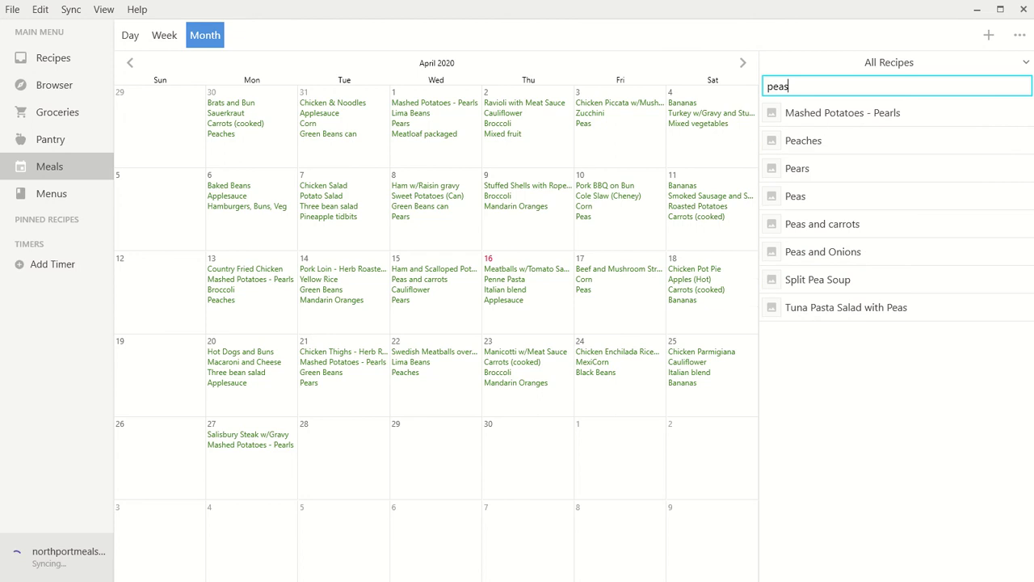
pyautogui.moveTo(840, 153); pyautogui.dragTo(261, 466)
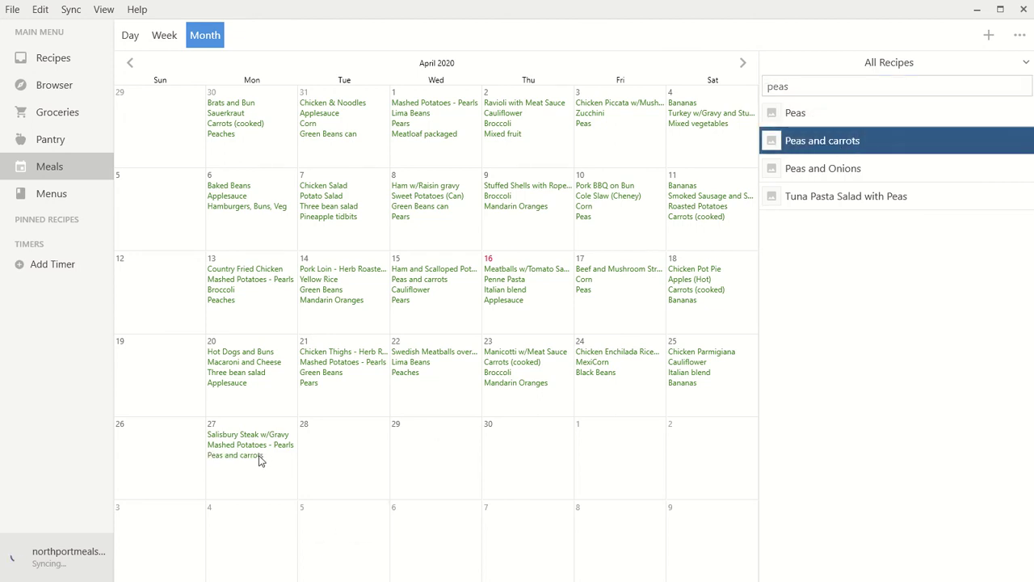
pyautogui.click(813, 86)
pyautogui.write('peach')
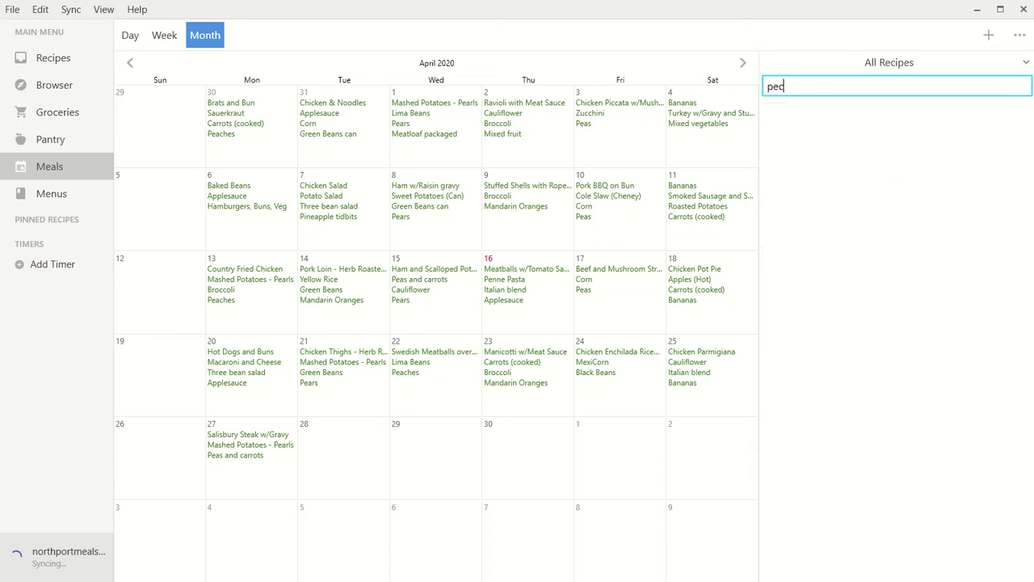
pyautogui.write('es')
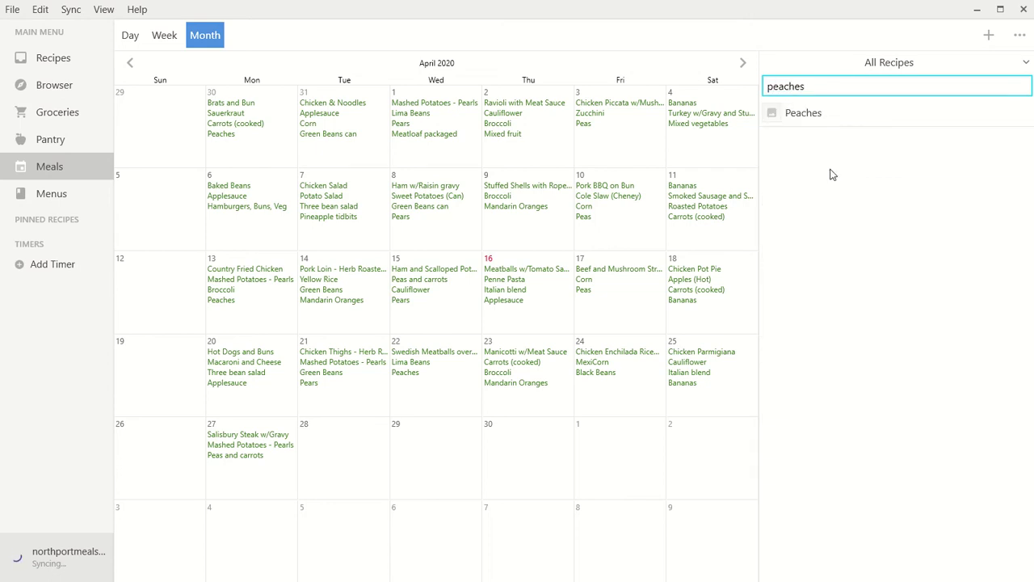
pyautogui.moveTo(810, 122); pyautogui.dragTo(259, 478)
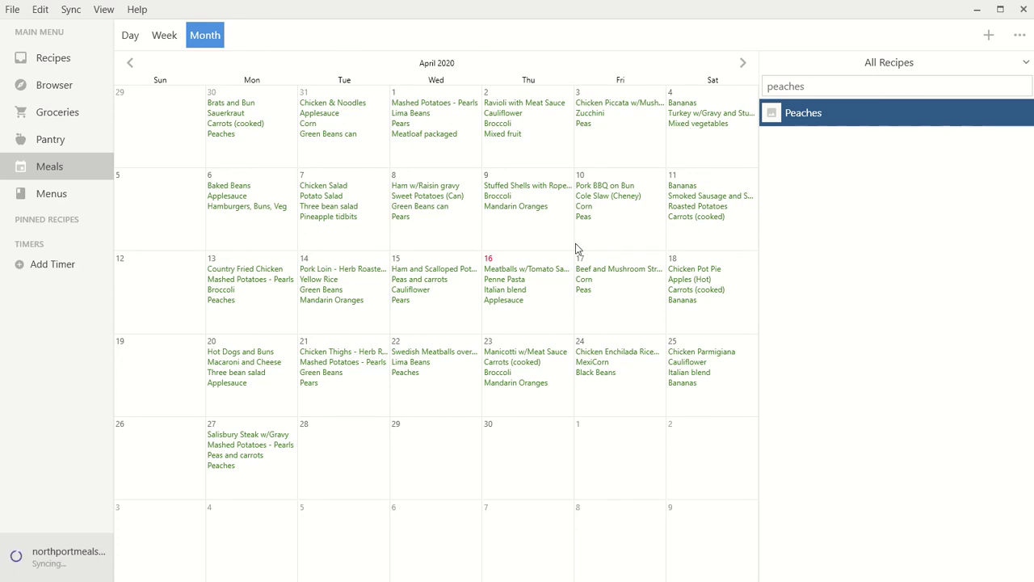
# - Drag Breakfast Ham Egg Cheese Bake ('bre'), Apples (Hot) and Pineapple tidbits ('pine') onto April 28
pyautogui.doubleClick(834, 85)
pyautogui.write('bre')
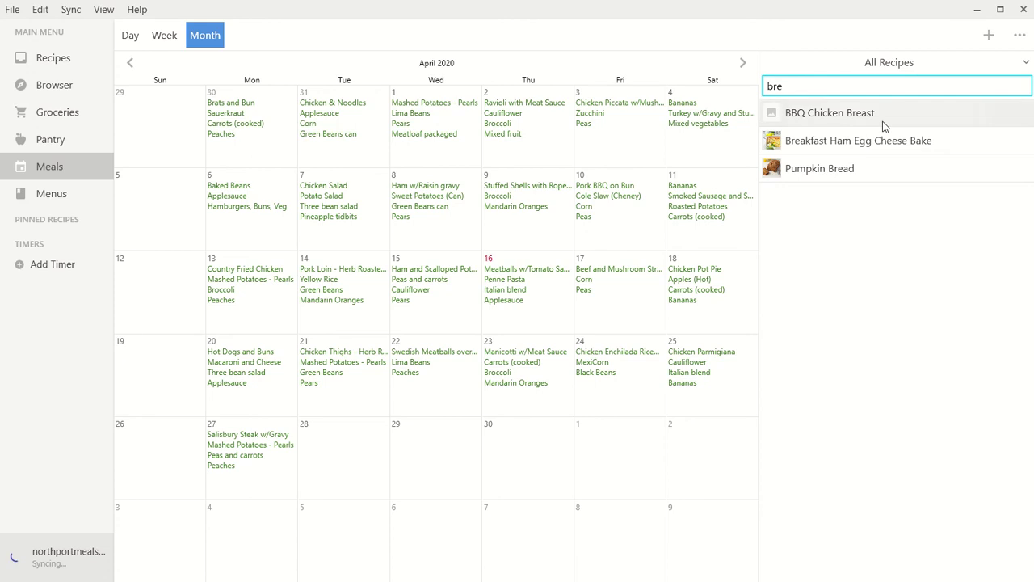
pyautogui.moveTo(867, 139); pyautogui.dragTo(340, 459)
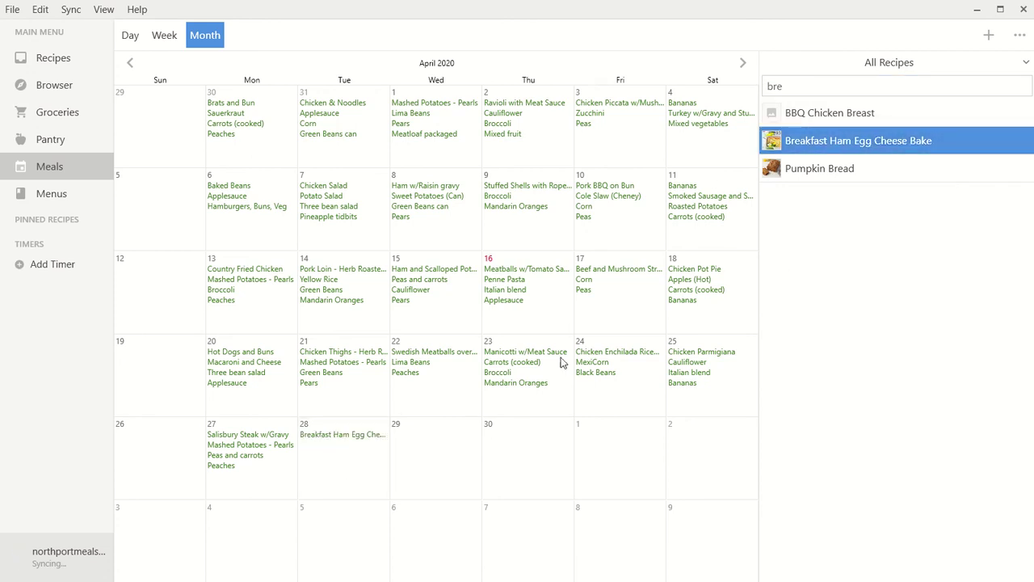
pyautogui.click(806, 84)
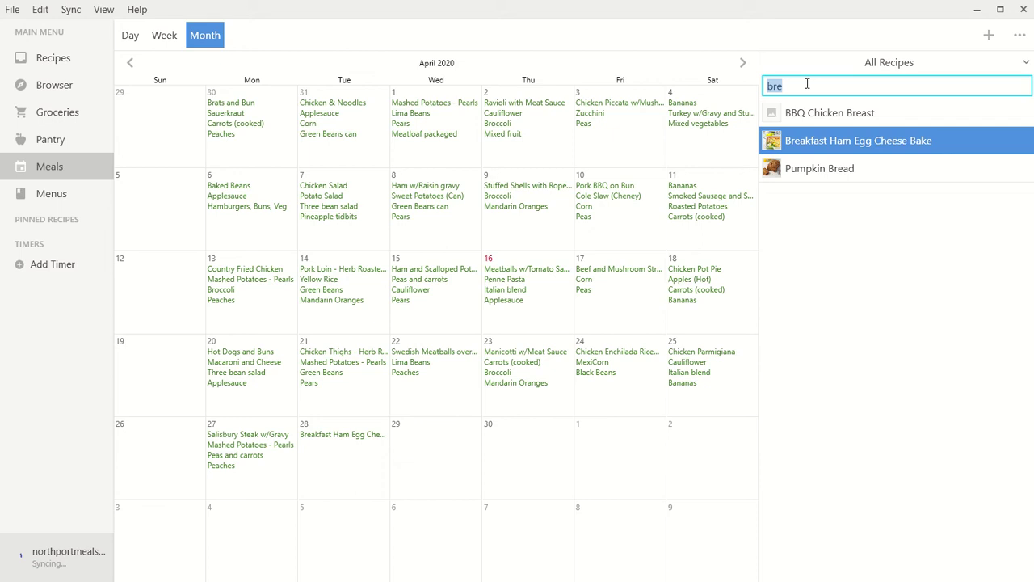
pyautogui.press('BackSpace')
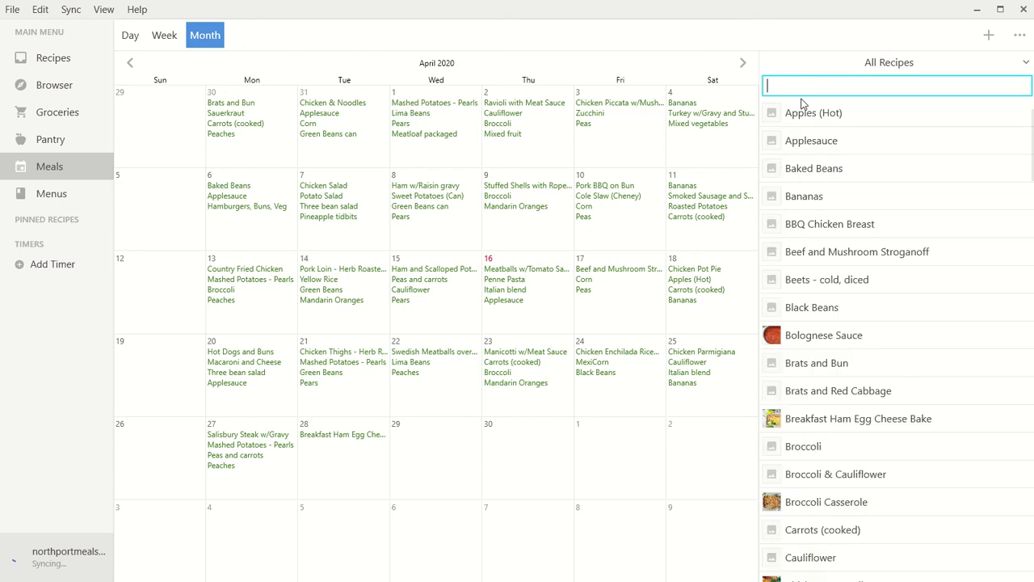
pyautogui.moveTo(802, 102); pyautogui.dragTo(353, 452)
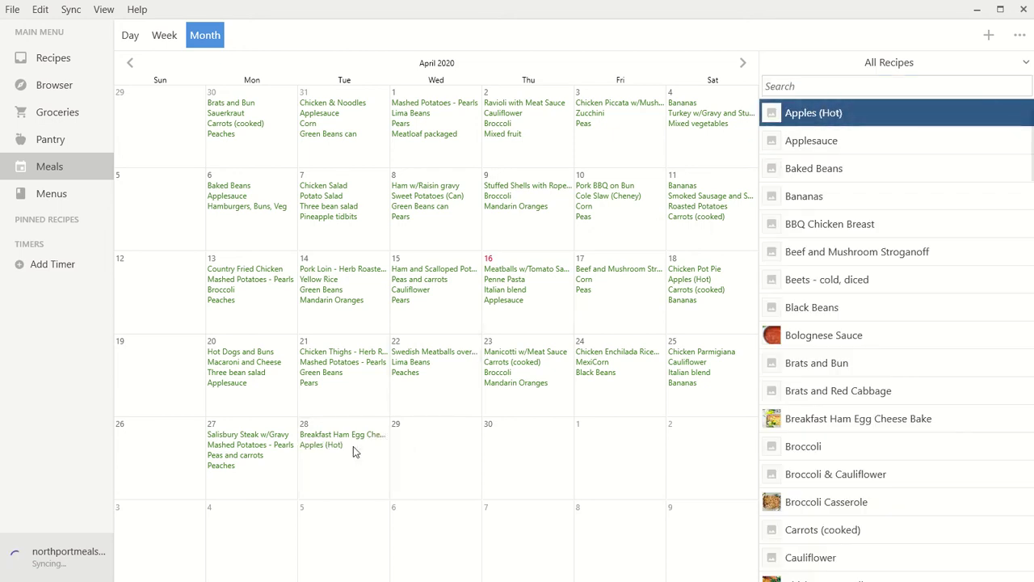
pyautogui.click(826, 85)
pyautogui.write('p')
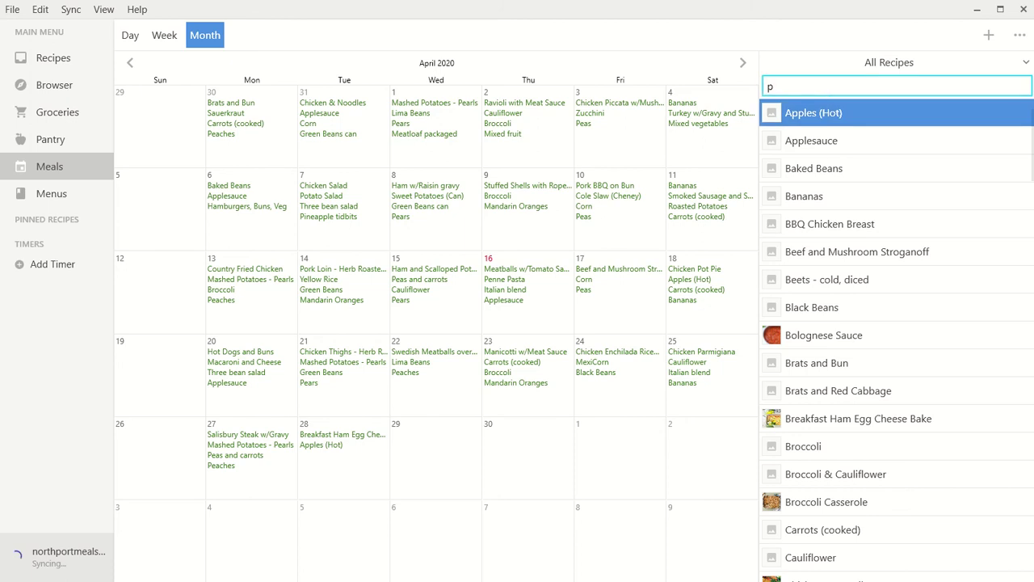
pyautogui.write('ine')
pyautogui.moveTo(812, 117); pyautogui.dragTo(334, 476)
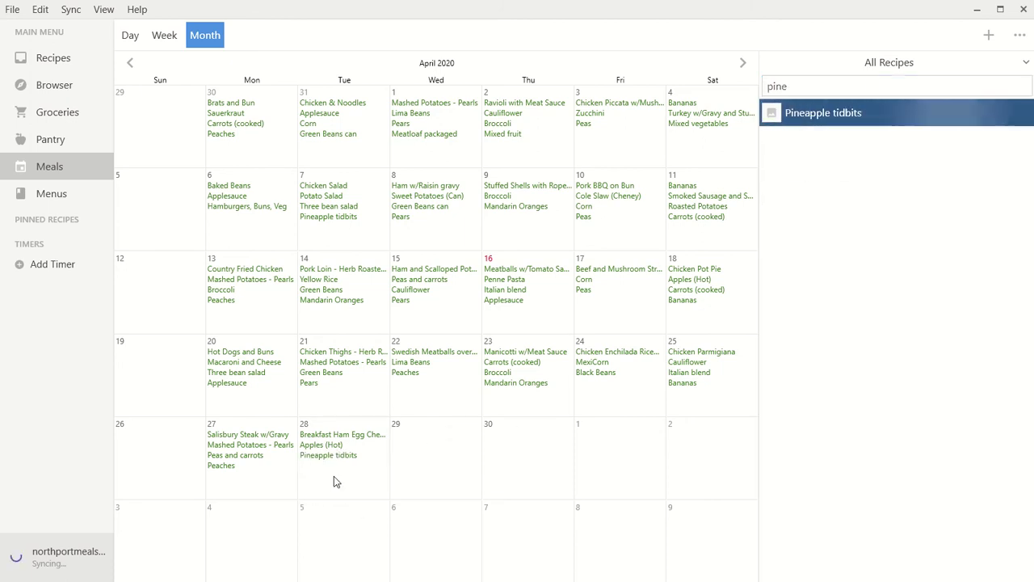
pyautogui.doubleClick(805, 87)
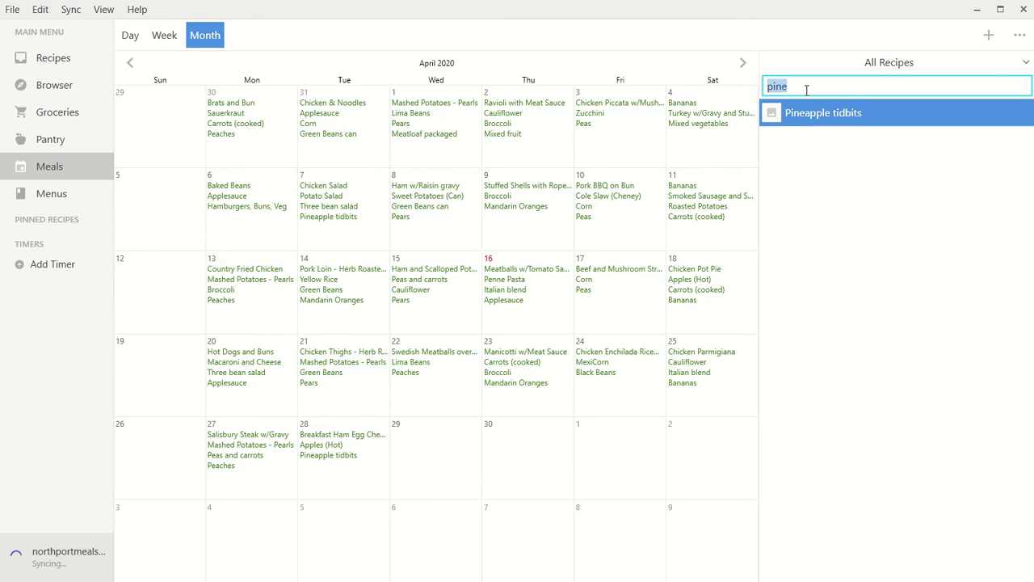
# - Drag Chicken Tenders no gravy, Roasted Potatoes, Green Beans and Applesauce onto April 29 via 'chick', 'roa', 'gree', 'appl'
pyautogui.write('chick')
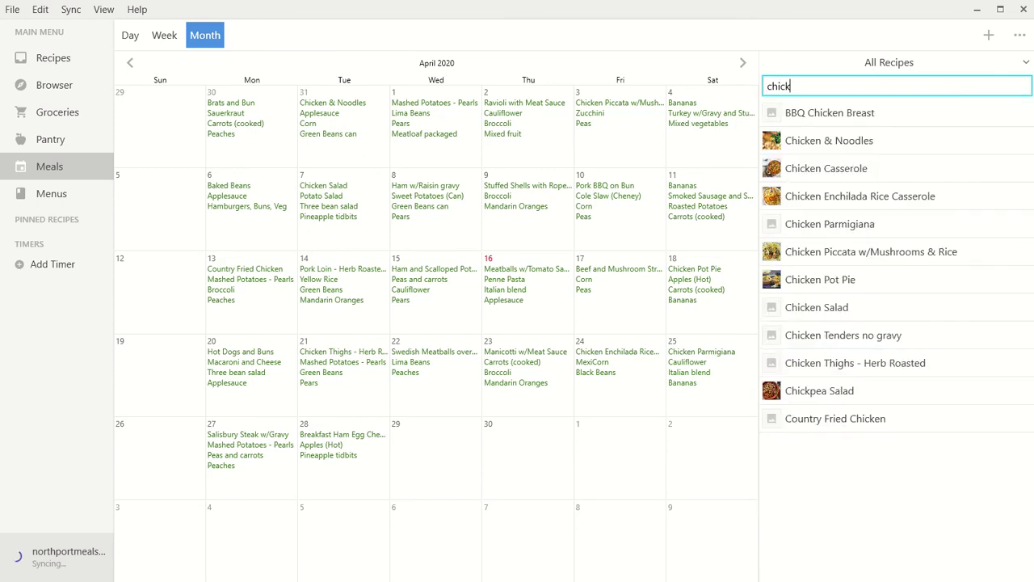
pyautogui.click(839, 339)
pyautogui.moveTo(839, 340); pyautogui.dragTo(439, 445)
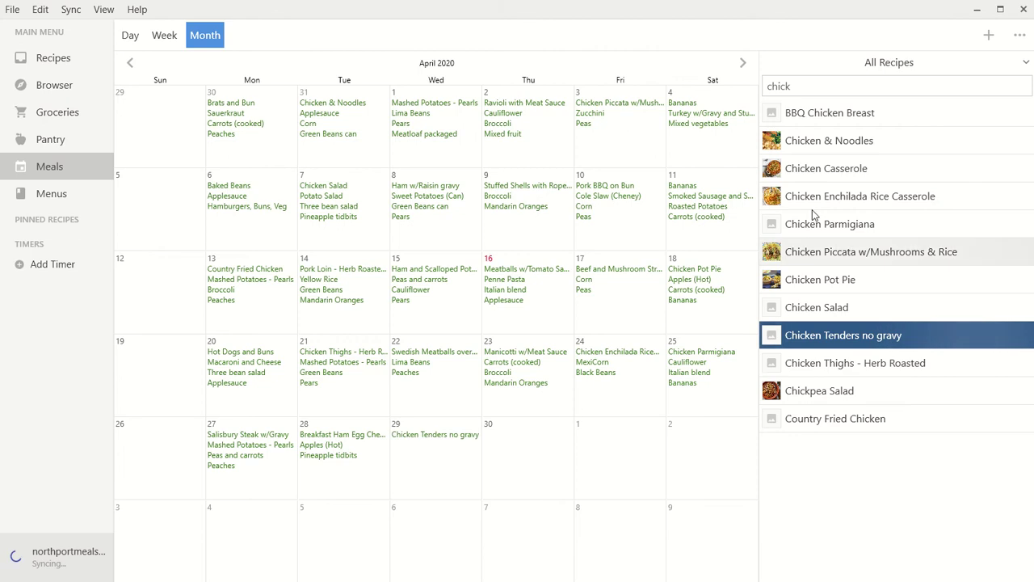
pyautogui.click(813, 89)
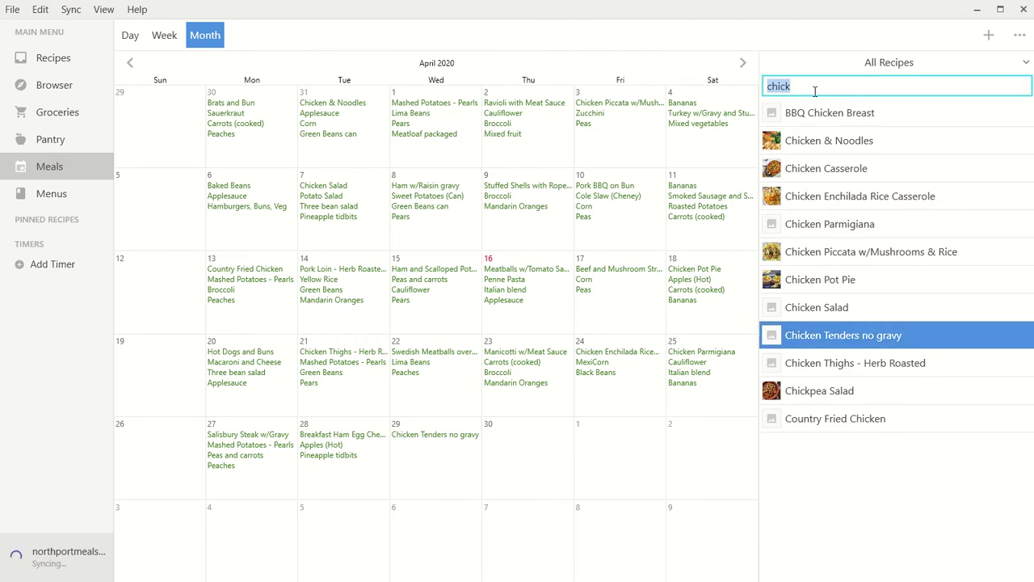
pyautogui.write('roa')
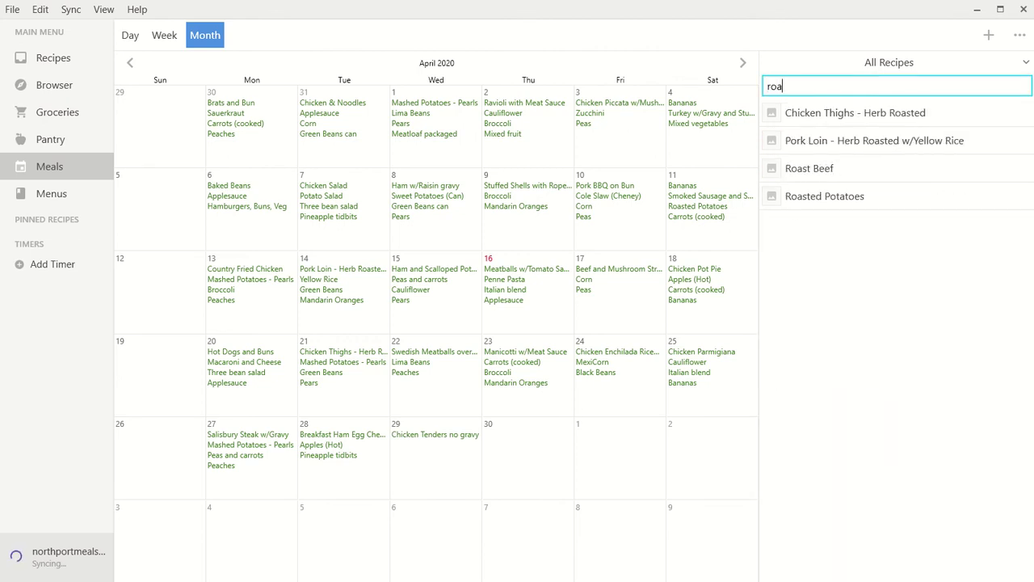
pyautogui.moveTo(884, 196); pyautogui.dragTo(447, 451)
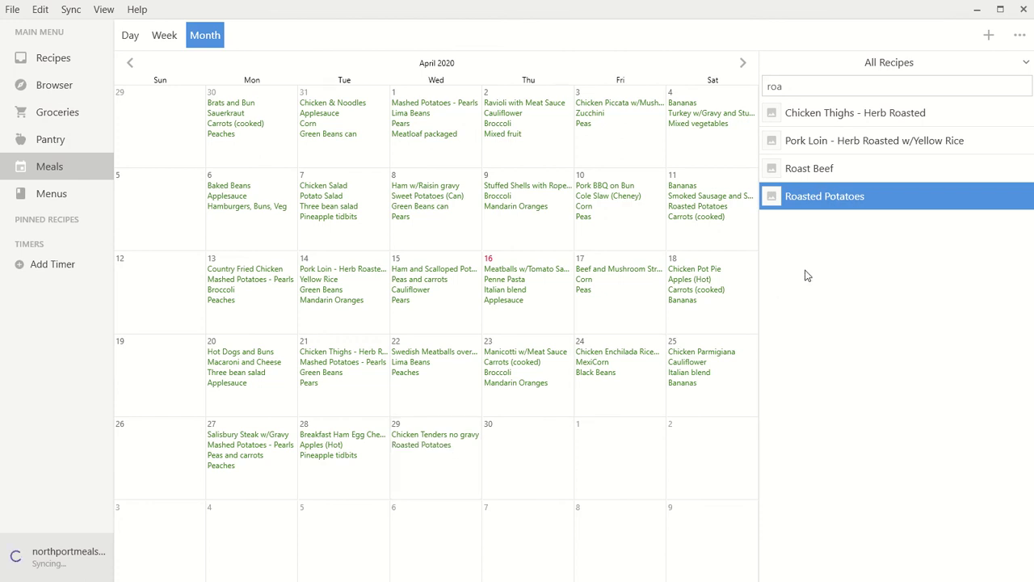
pyautogui.click(800, 85)
pyautogui.write('gree')
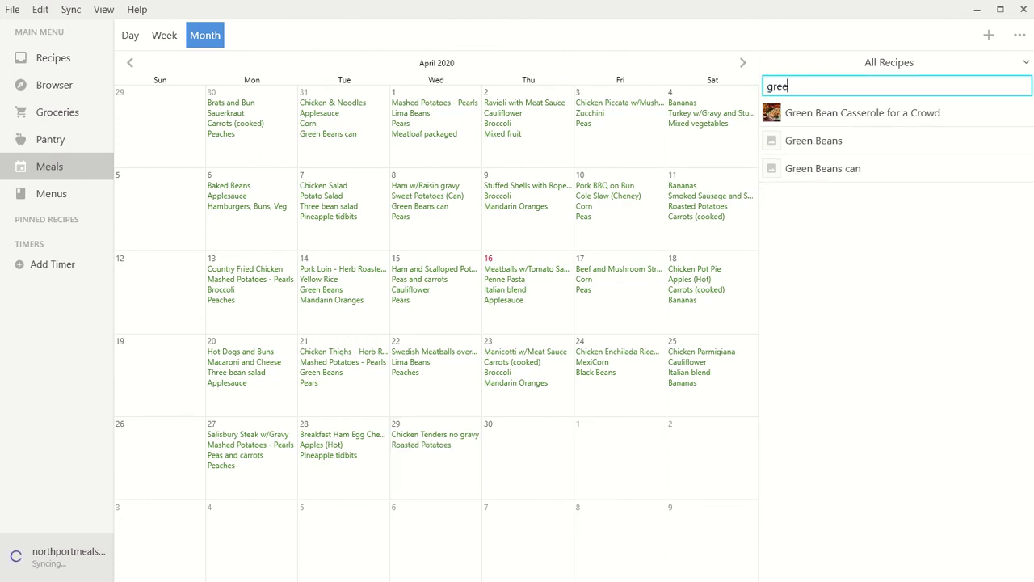
pyautogui.moveTo(837, 142); pyautogui.dragTo(442, 476)
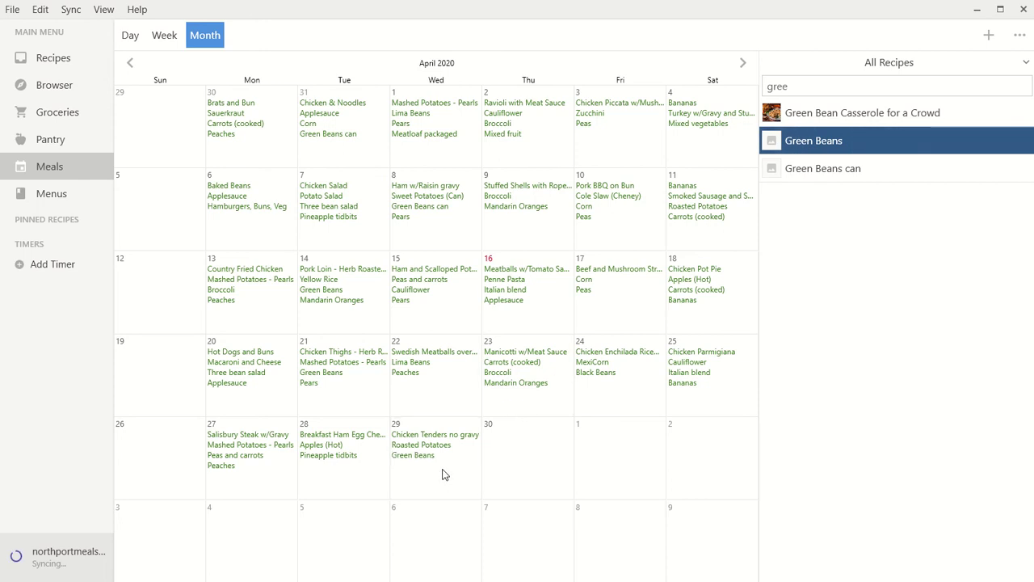
pyautogui.doubleClick(847, 87)
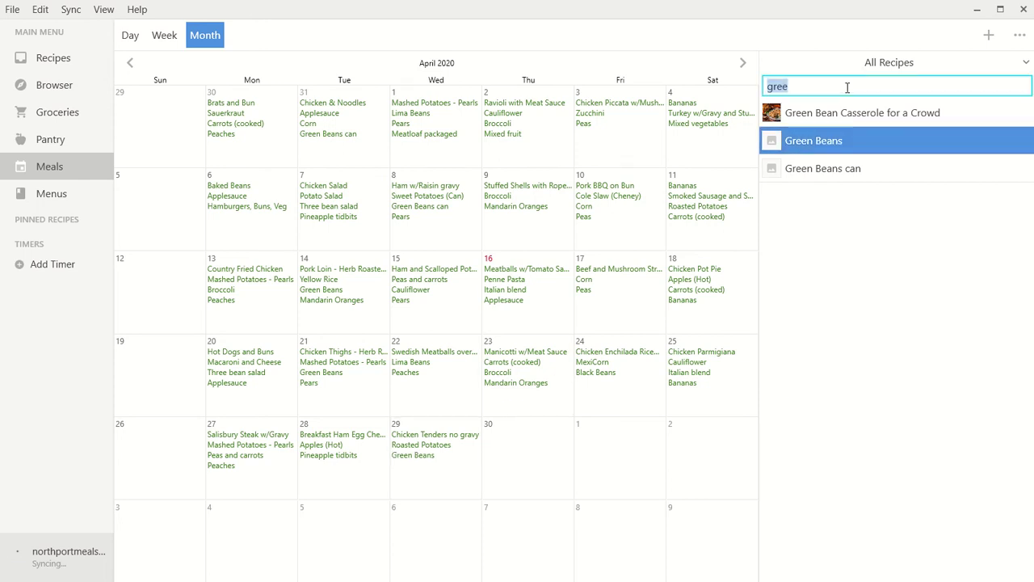
pyautogui.write('appl')
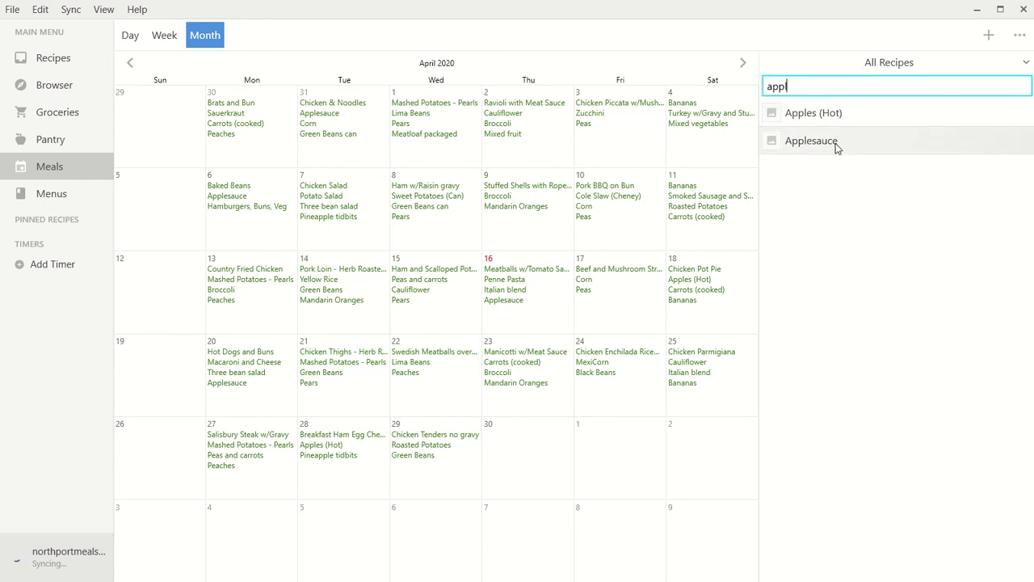
pyautogui.moveTo(835, 142); pyautogui.dragTo(429, 491)
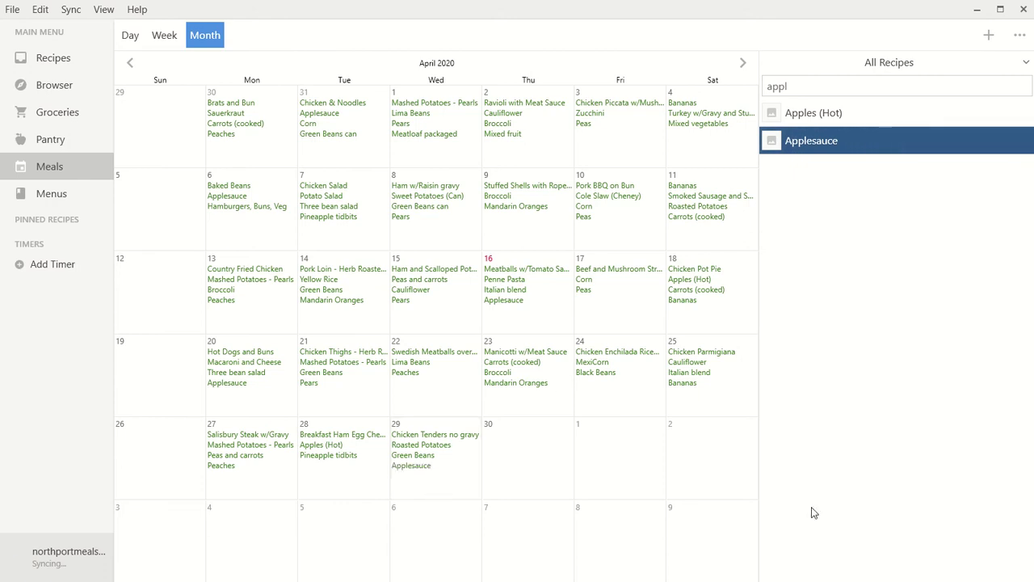
# - Put Meatballs w/Tomato Sauce ('meat') and Penne Pasta ('penne') on Thursday April 30
pyautogui.click(819, 87)
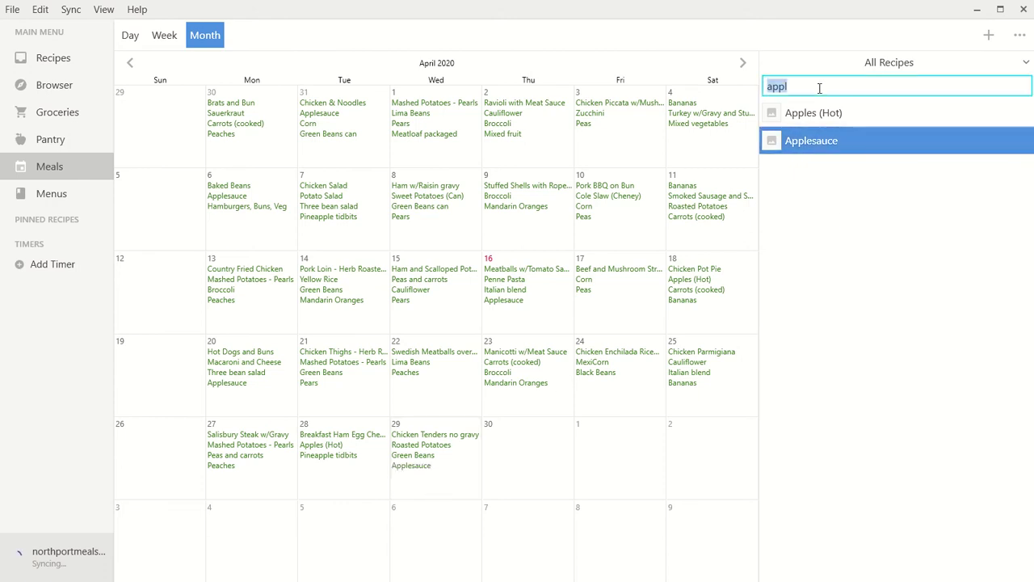
pyautogui.write('meat')
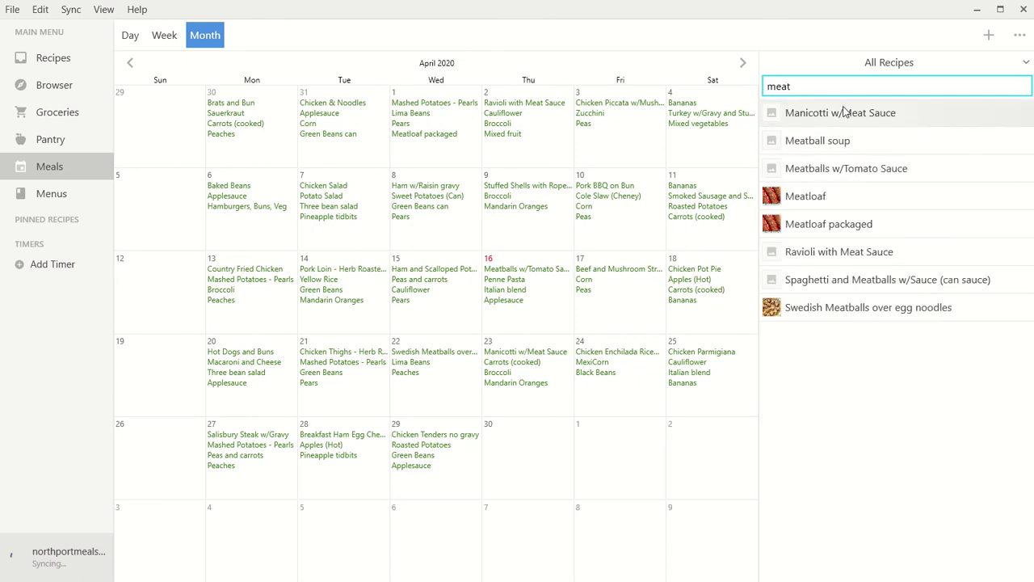
pyautogui.moveTo(854, 169); pyautogui.dragTo(509, 458)
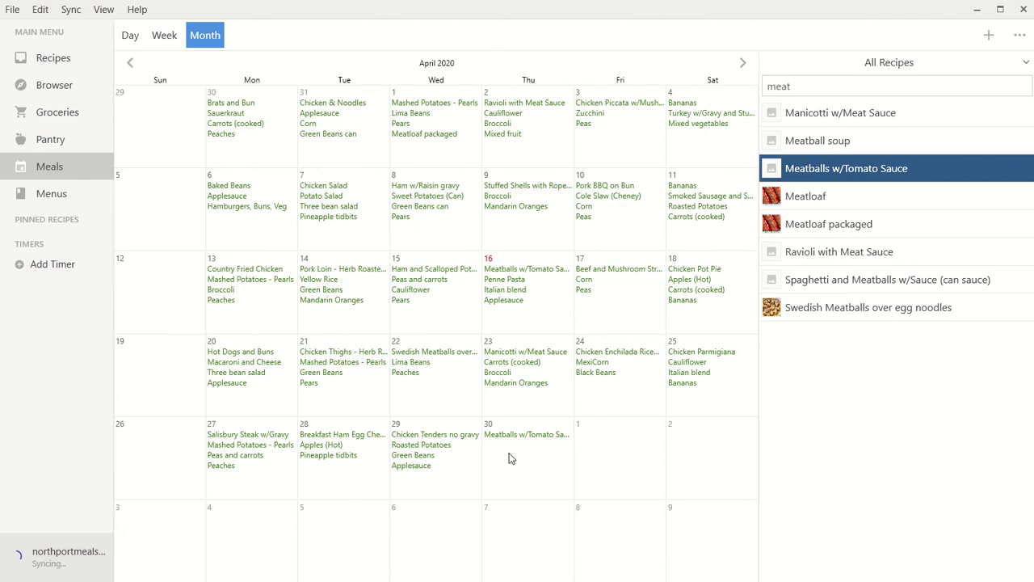
pyautogui.click(817, 89)
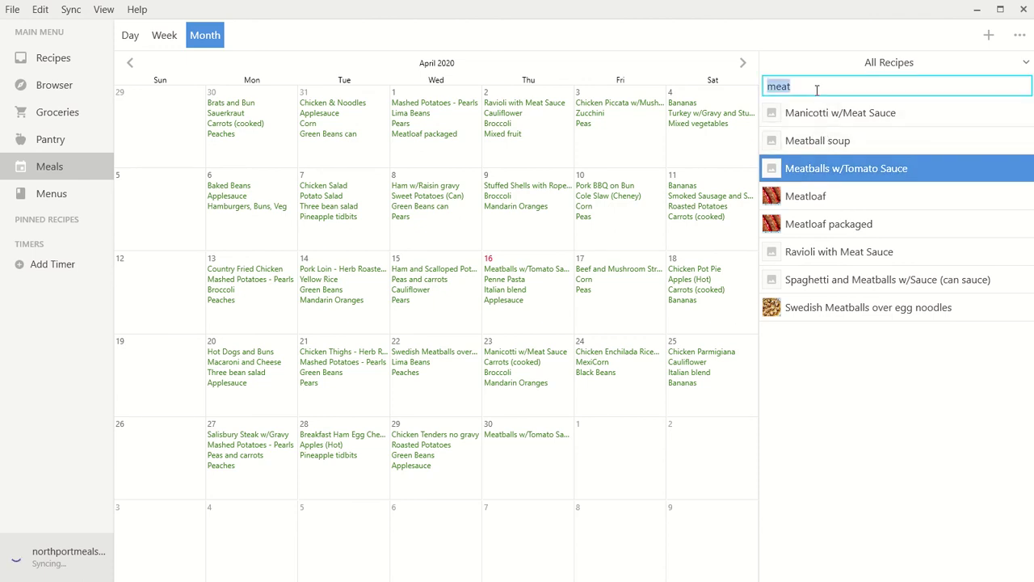
pyautogui.write('penne')
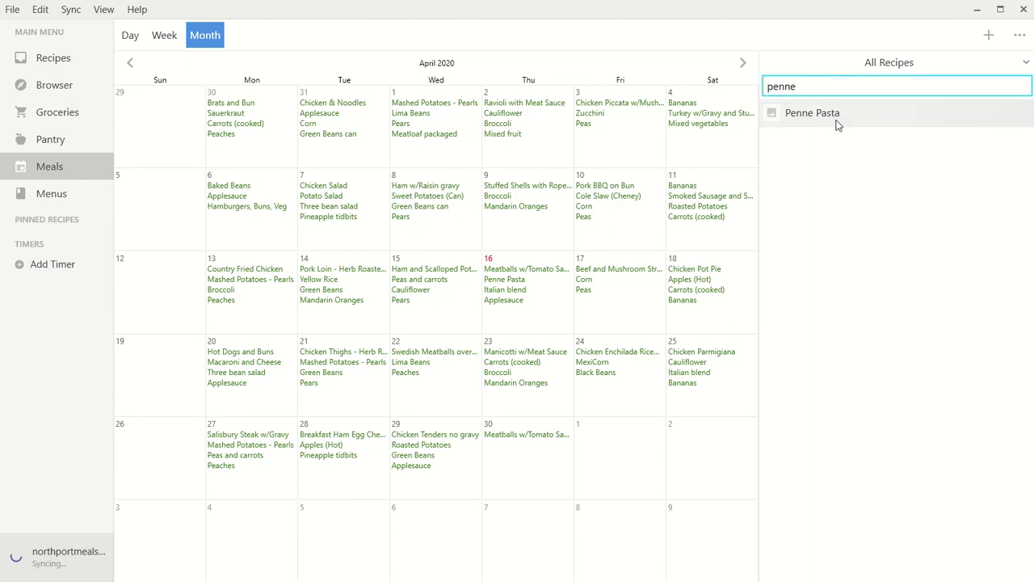
pyautogui.moveTo(797, 114); pyautogui.dragTo(536, 461)
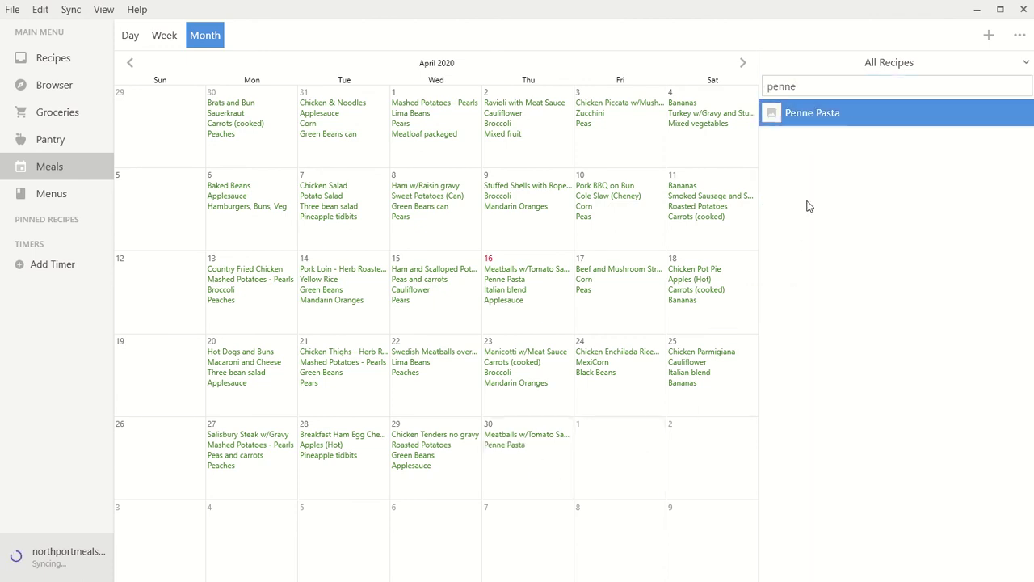
# - Add Peas ('peas') and Pears ('pera') to April 30
pyautogui.click(811, 87)
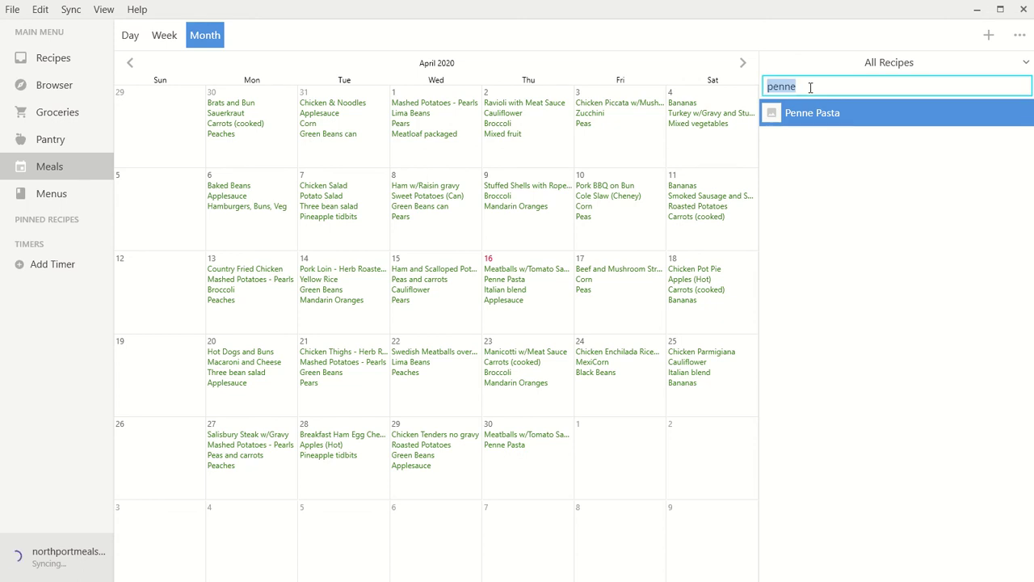
pyautogui.write('peas')
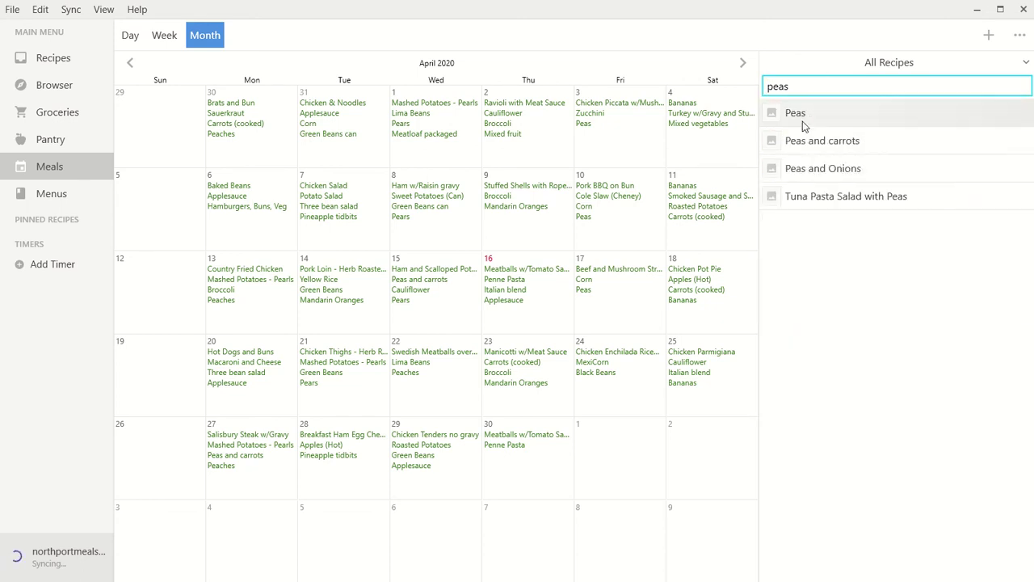
pyautogui.moveTo(804, 125); pyautogui.dragTo(517, 476)
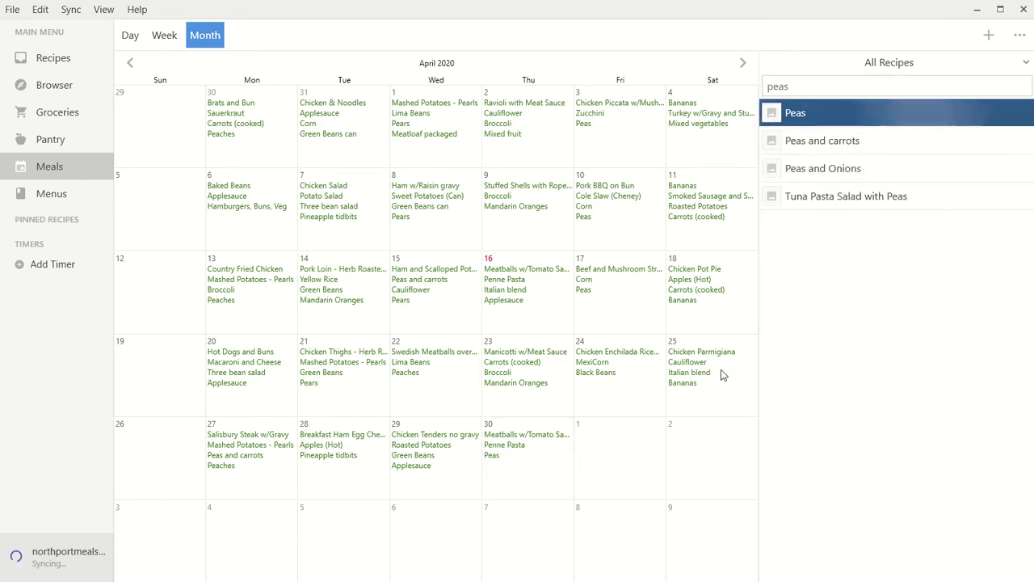
pyautogui.click(826, 84)
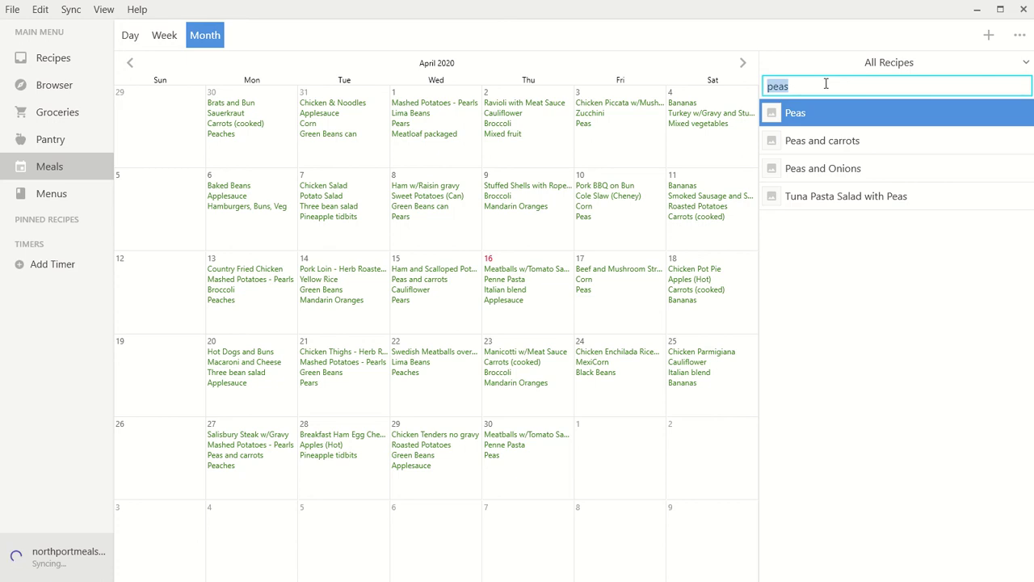
pyautogui.write('per')
pyautogui.write('a')
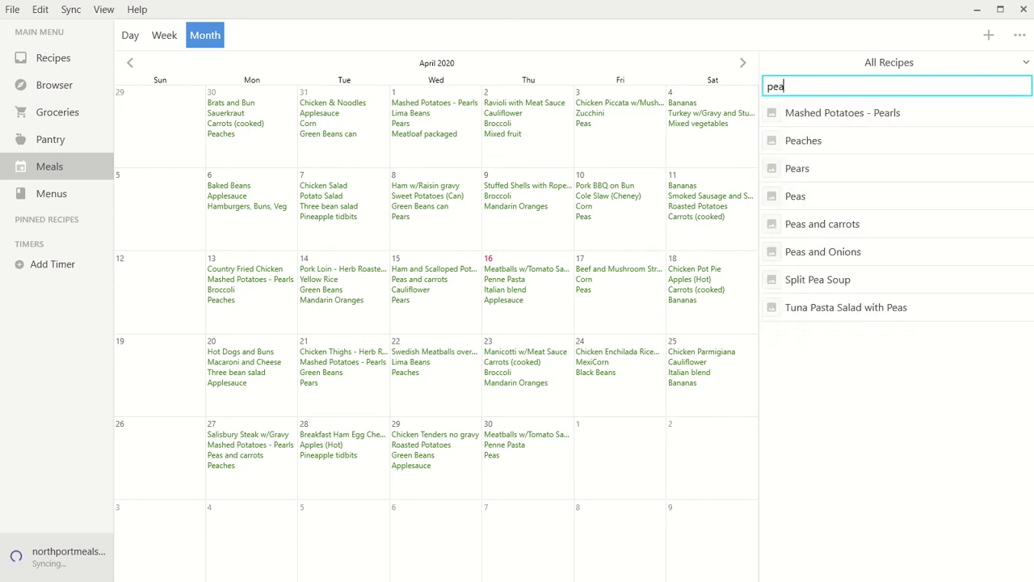
pyautogui.moveTo(827, 166); pyautogui.dragTo(515, 467)
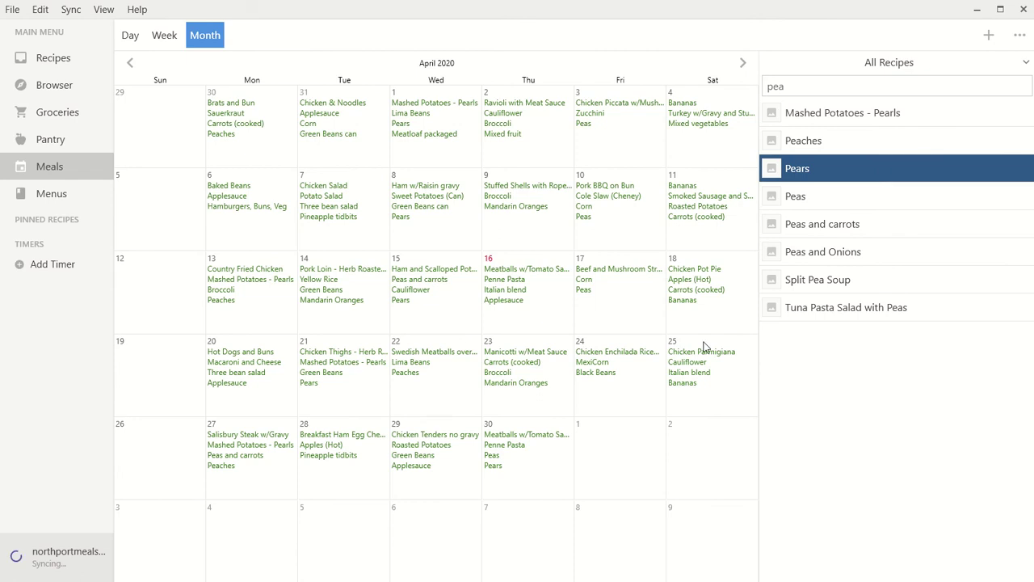
pyautogui.click(789, 89)
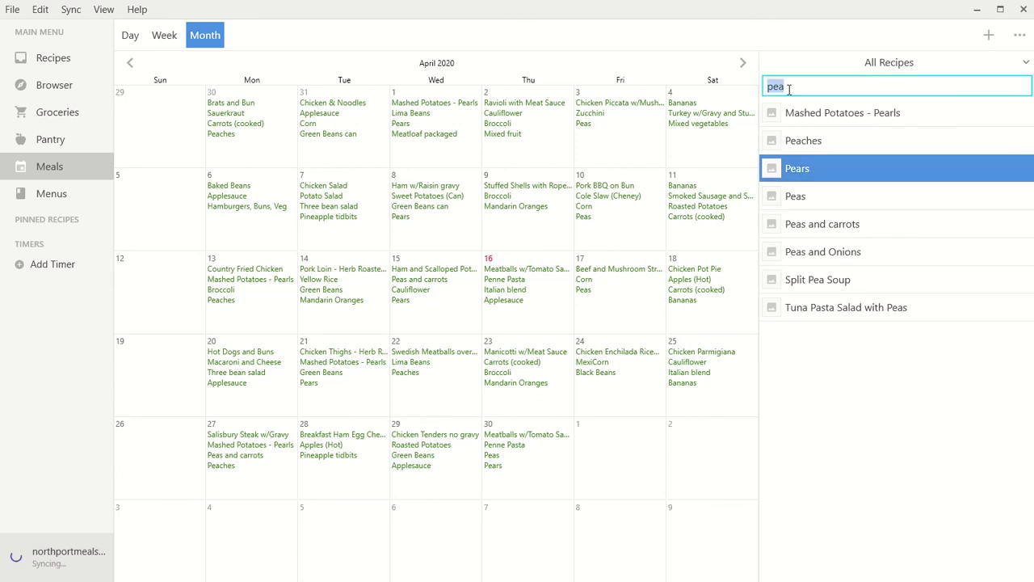
# - Put BBQ Chicken Breast ('bbq') and Scalloped Potatoes ('sca') on Friday May 1
pyautogui.write('bbq')
pyautogui.click(834, 120)
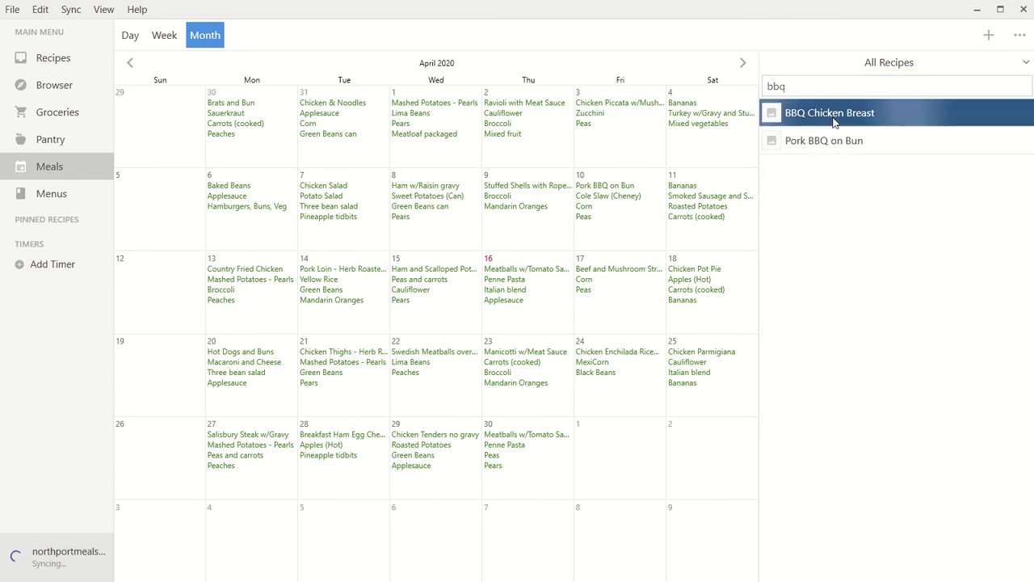
pyautogui.moveTo(835, 119); pyautogui.dragTo(611, 440)
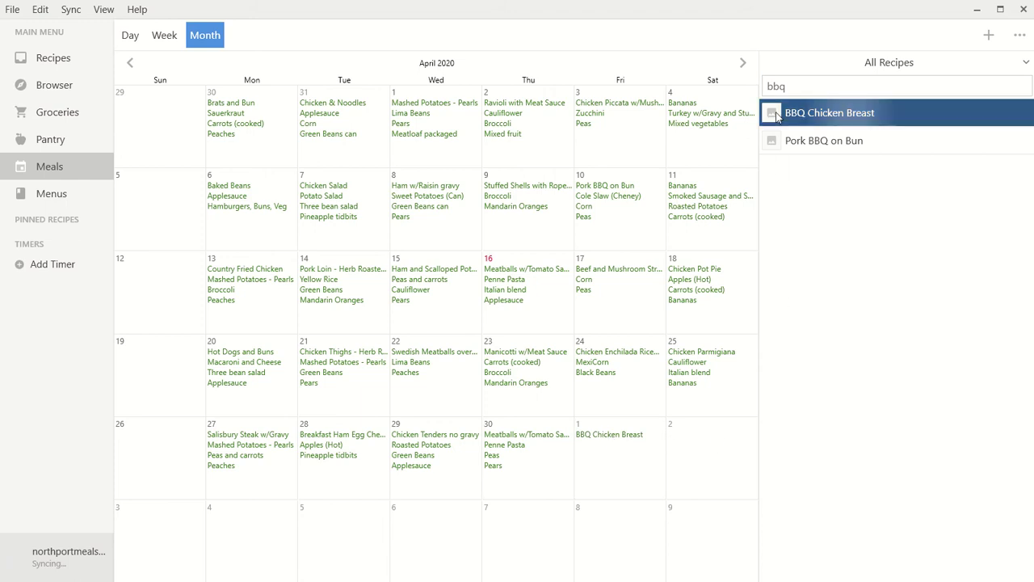
pyautogui.click(801, 87)
pyautogui.write('sca')
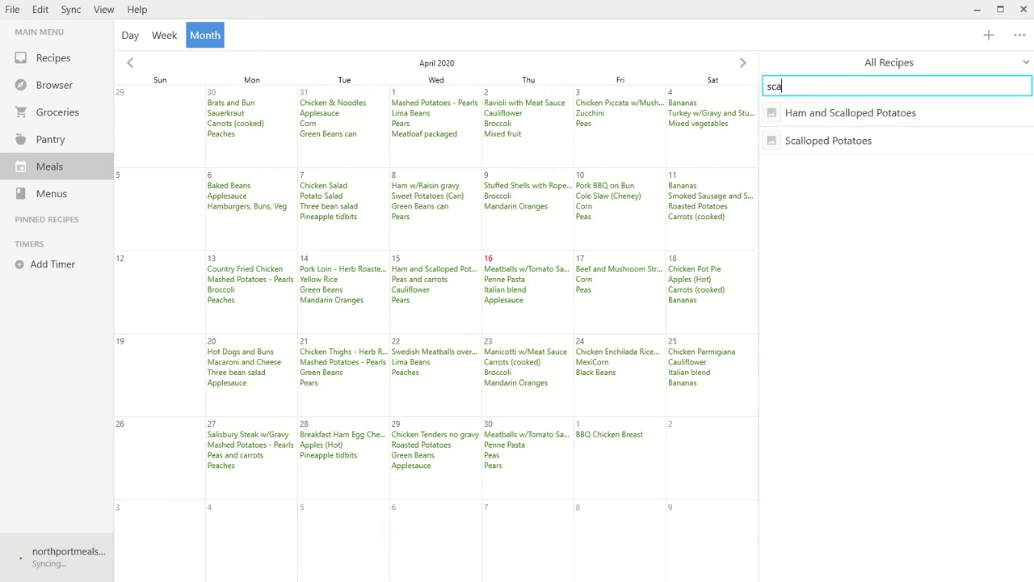
pyautogui.moveTo(812, 140); pyautogui.dragTo(594, 475)
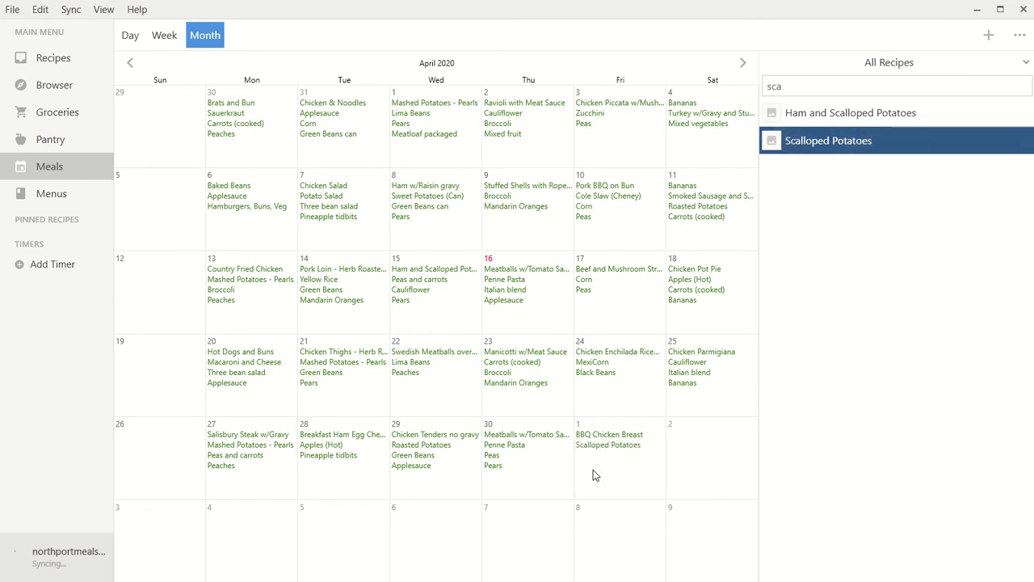
# - Search 'lima' and drag Lima Beans onto May 1
pyautogui.doubleClick(813, 84)
pyautogui.press('BackSpace')
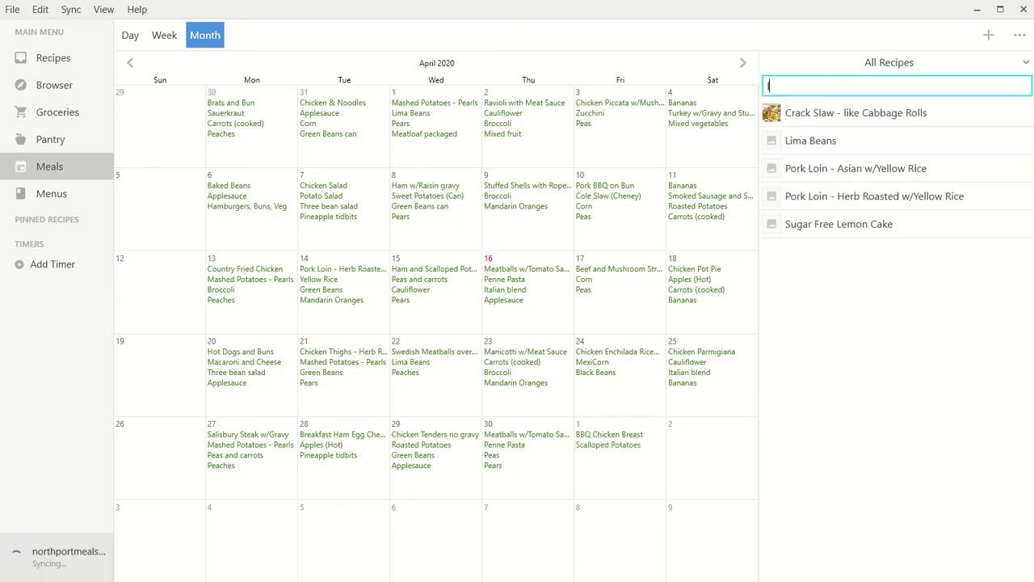
pyautogui.write('lima')
pyautogui.moveTo(802, 113); pyautogui.dragTo(599, 484)
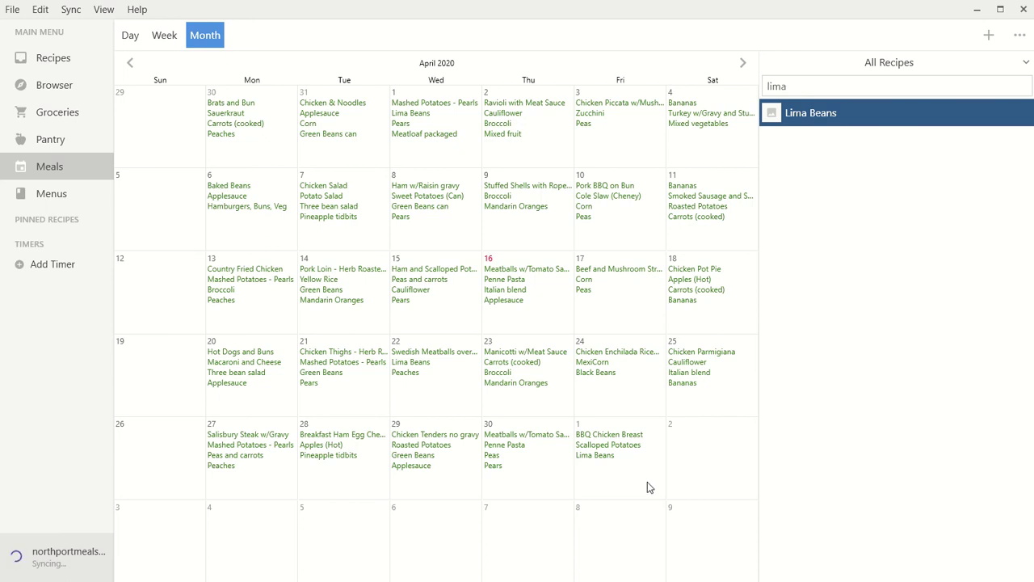
# - Put Unstuffed Cabbage Rolls ('unst') and Beets - cold, diced ('beet') on Saturday May 2
pyautogui.click(817, 91)
pyautogui.write('unst')
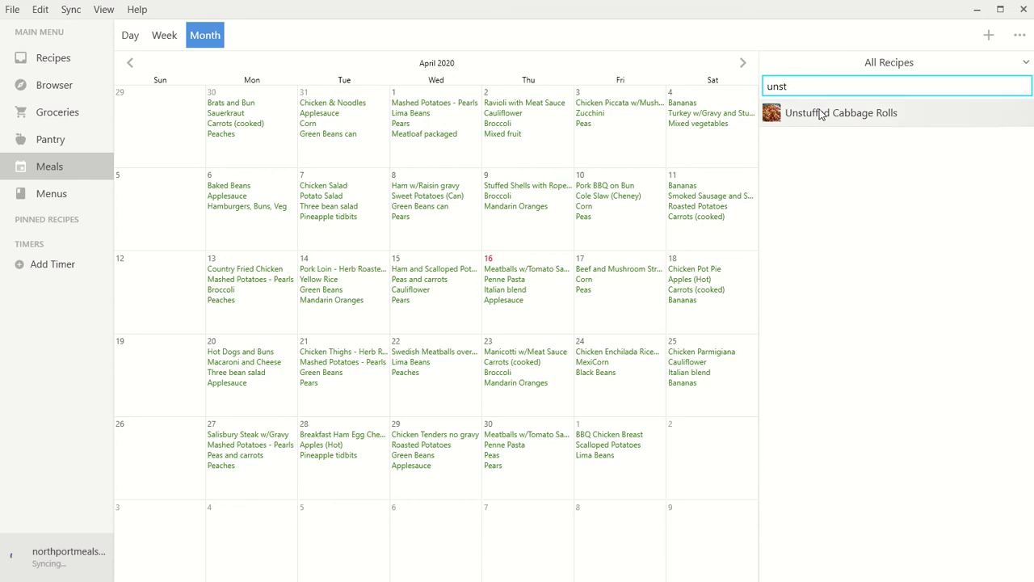
pyautogui.moveTo(840, 112); pyautogui.dragTo(693, 480)
pyautogui.click(822, 83)
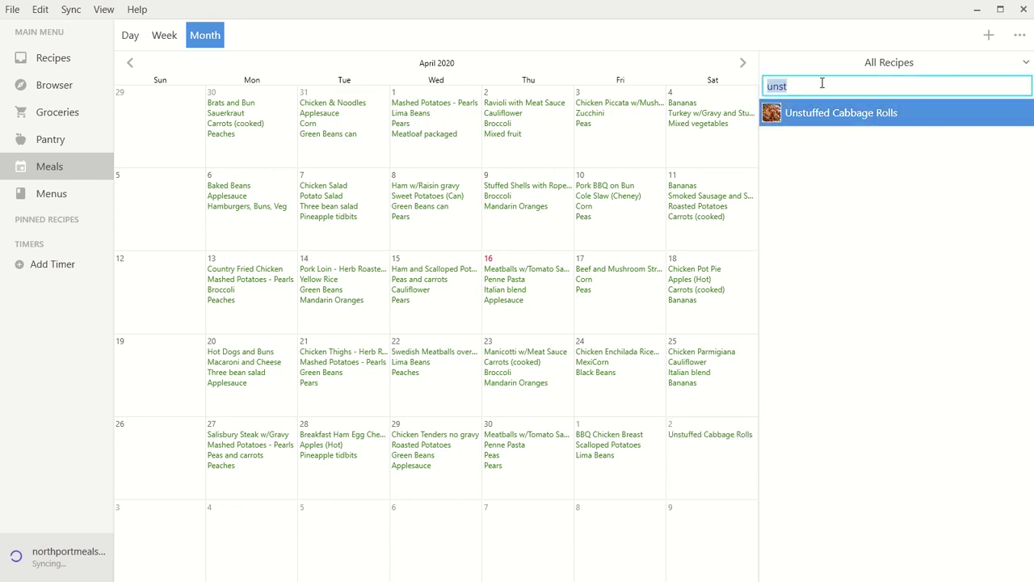
pyautogui.write('beet')
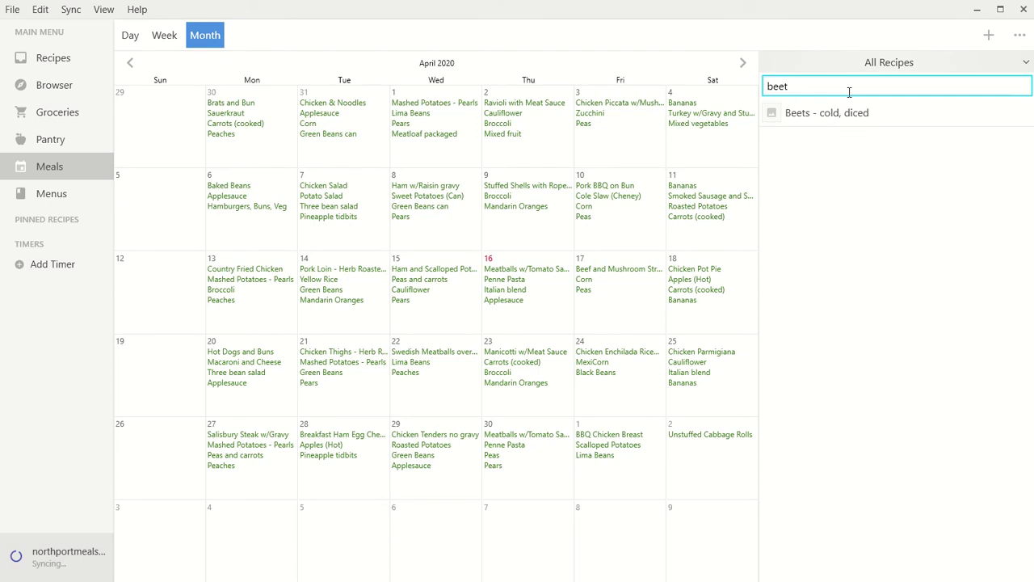
pyautogui.moveTo(836, 112); pyautogui.dragTo(683, 462)
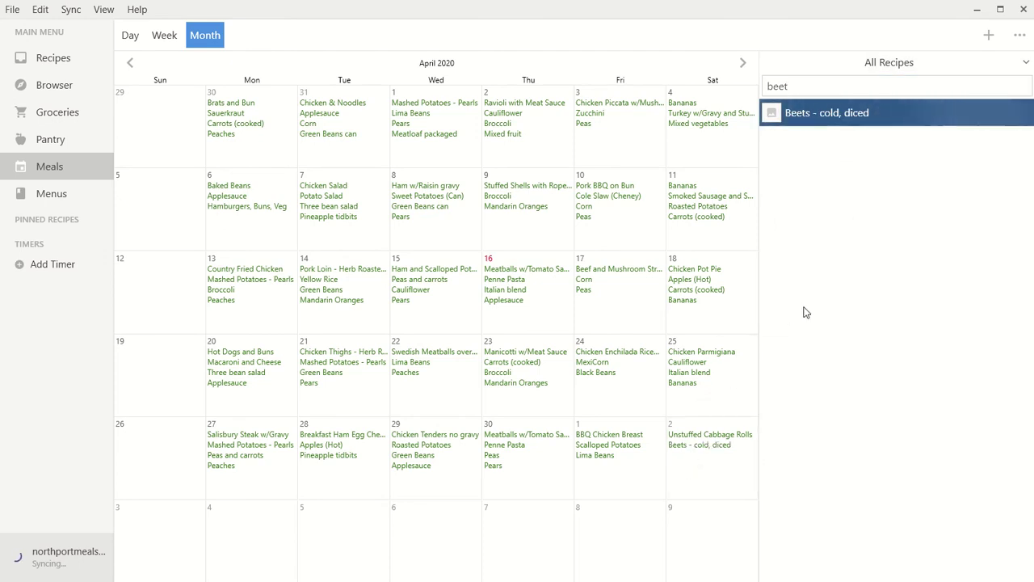
# - Add Cauliflower ('cauli') and Bananas ('bana') to May 2
pyautogui.click(813, 86)
pyautogui.write('cauli')
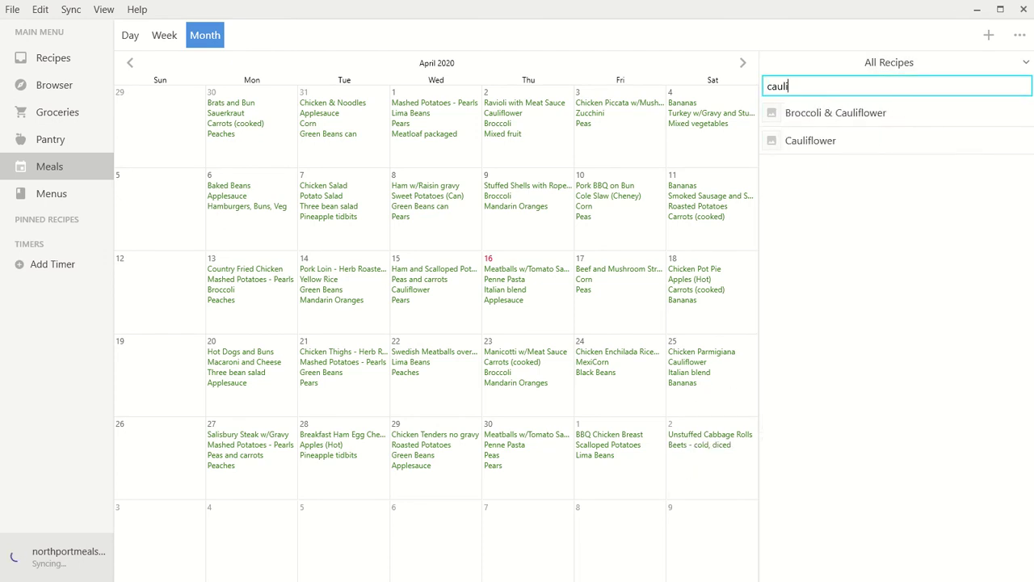
pyautogui.moveTo(827, 139); pyautogui.dragTo(690, 474)
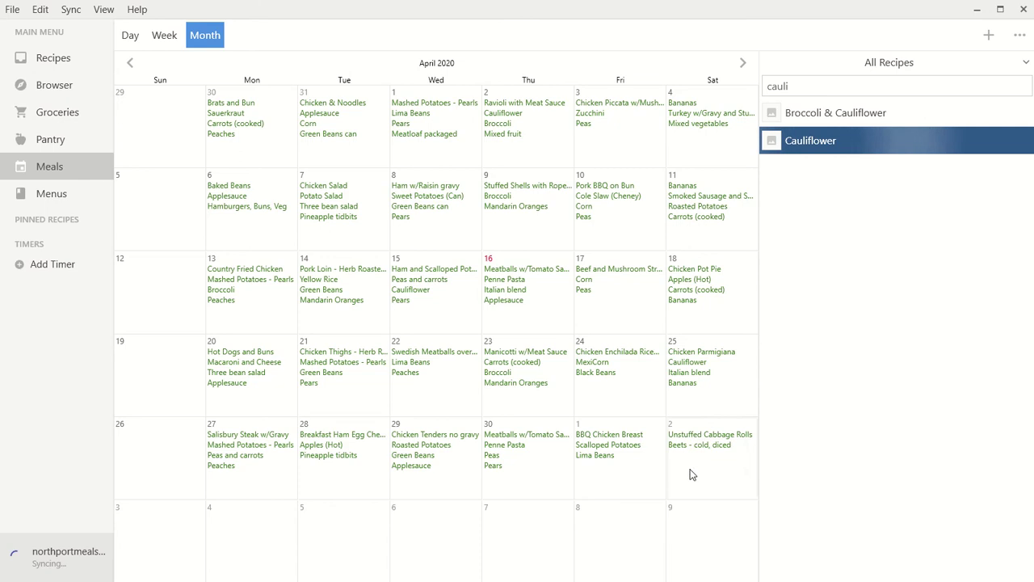
pyautogui.click(808, 86)
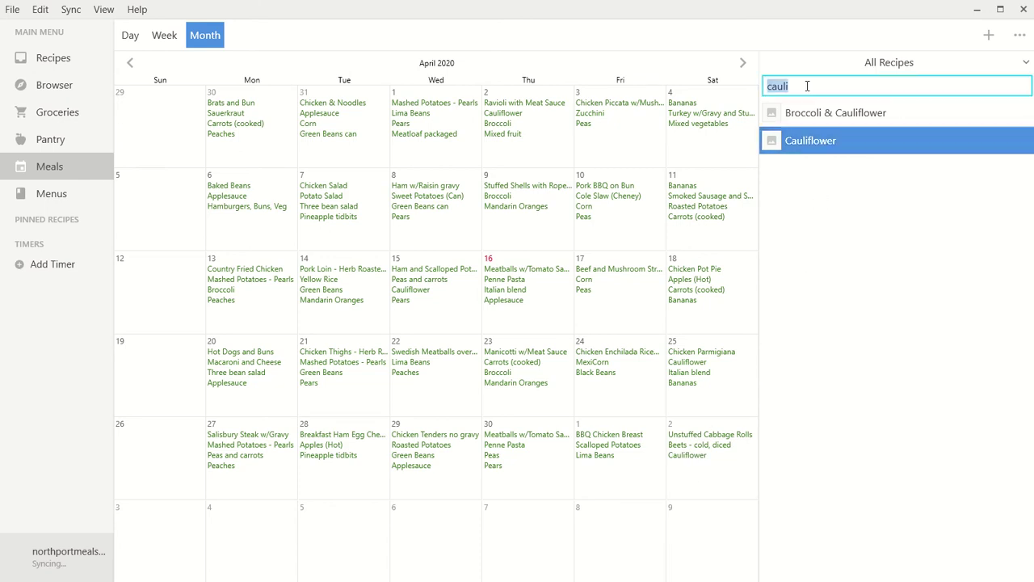
pyautogui.write('bana')
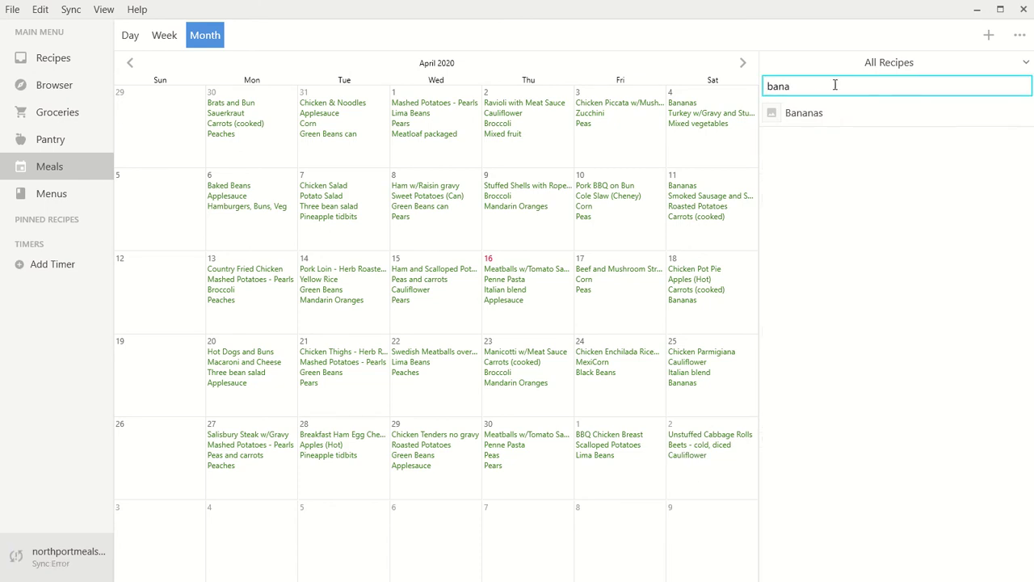
pyautogui.moveTo(805, 113); pyautogui.dragTo(697, 485)
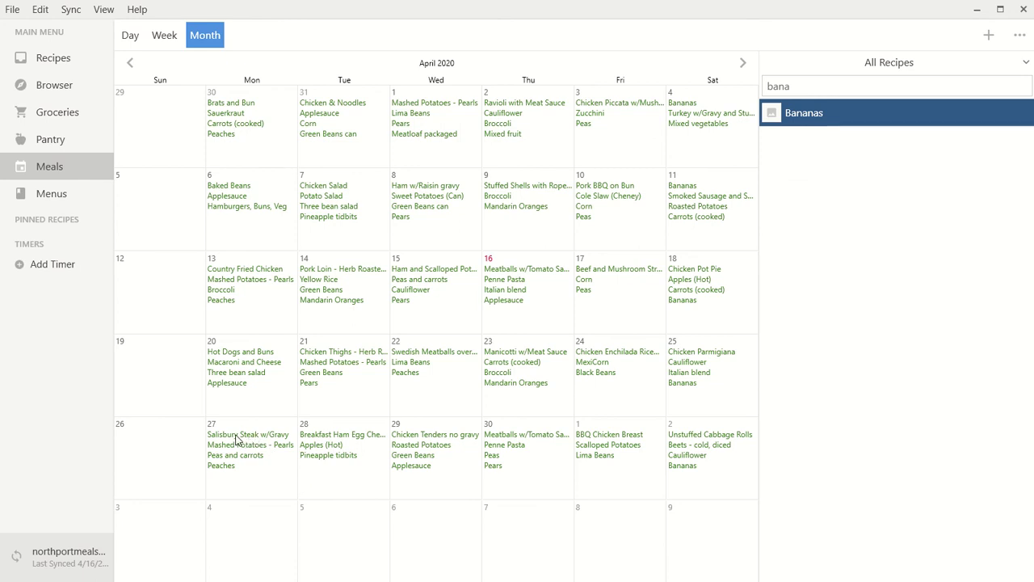
# - Review the Salisbury Steak w/Gravy recipe from April 27, then return to the calendar
pyautogui.click(236, 437)
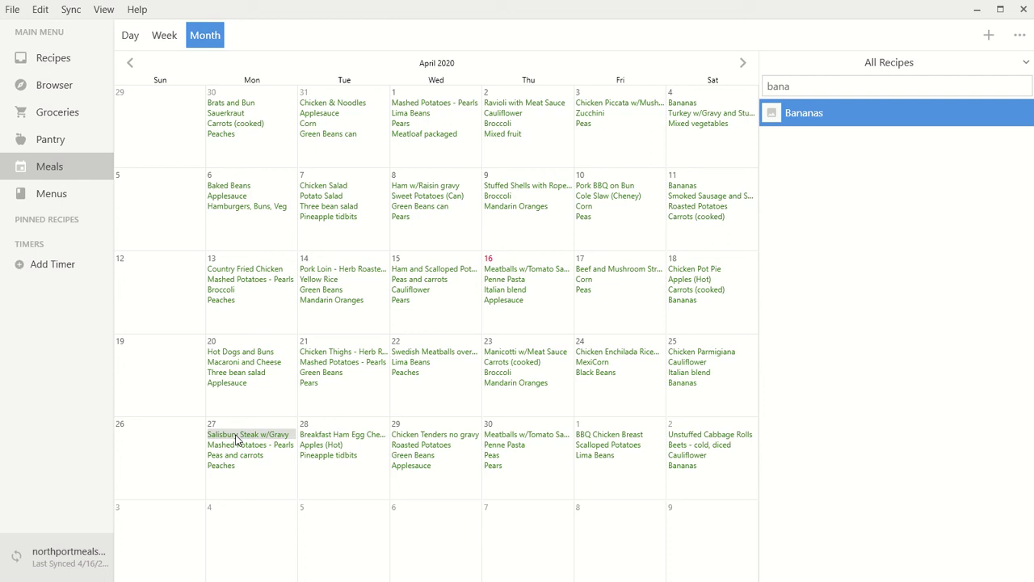
pyautogui.doubleClick(236, 436)
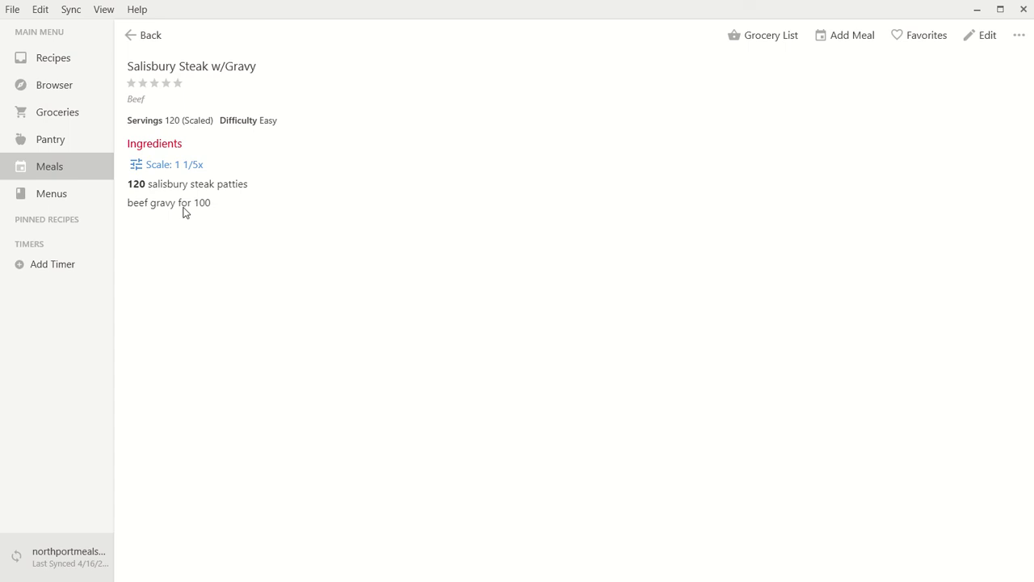
pyautogui.click(135, 44)
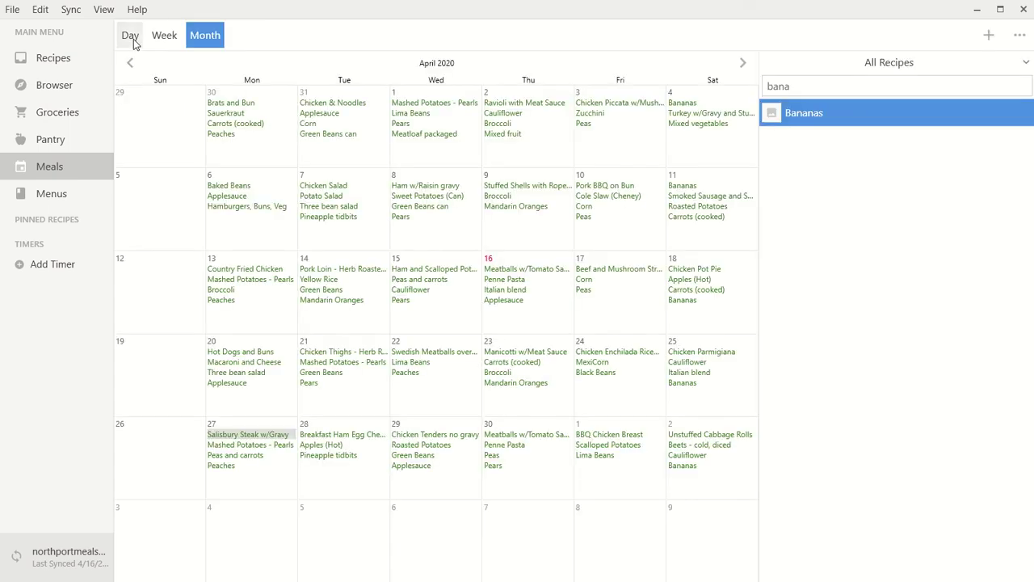
# - Scale Mashed Potatoes - Pearls ingredients to 1 1/5 for 120 servings and return to the calendar
pyautogui.click(251, 444)
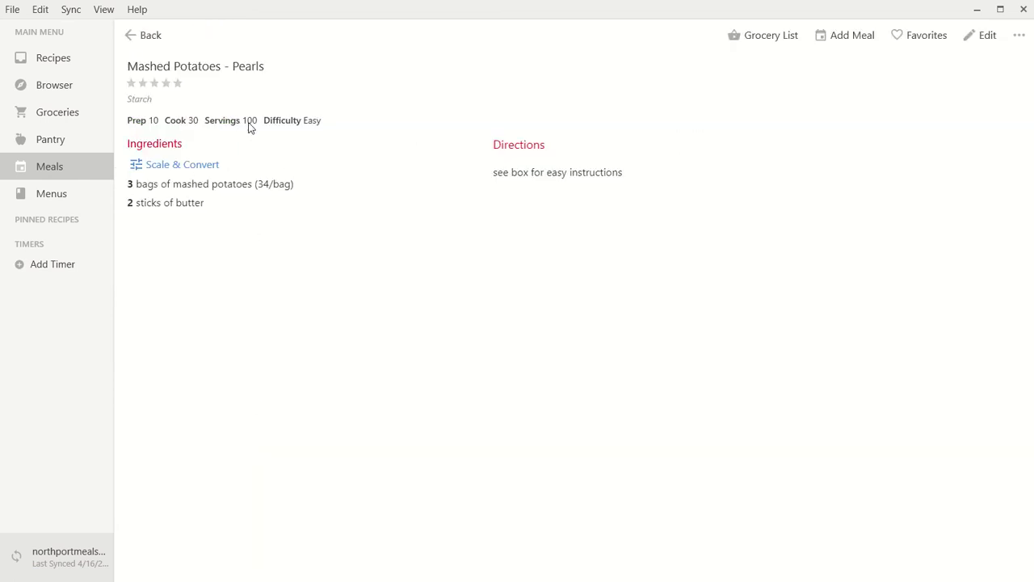
pyautogui.click(183, 166)
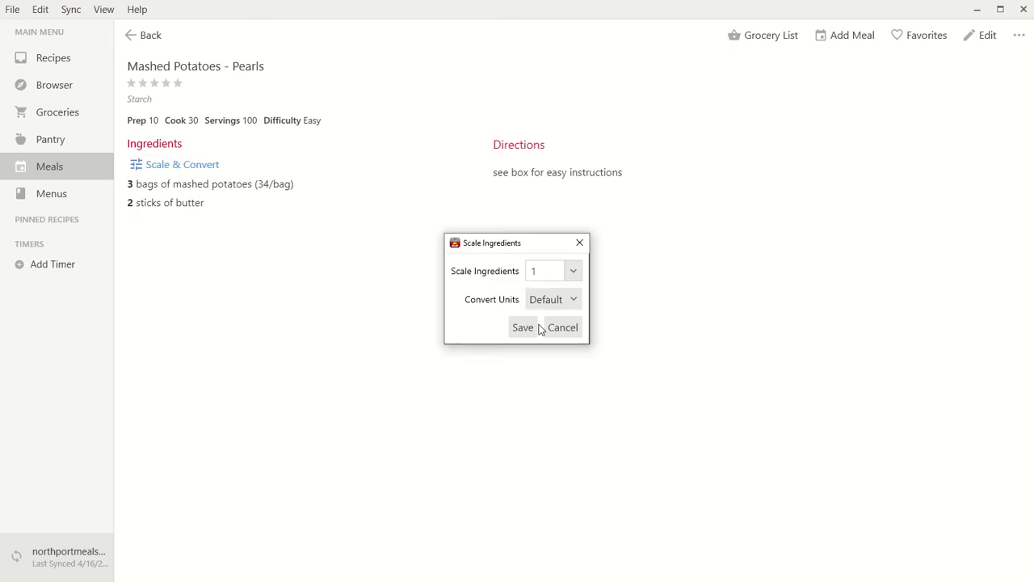
pyautogui.doubleClick(556, 269)
pyautogui.write('1')
pyautogui.click(524, 326)
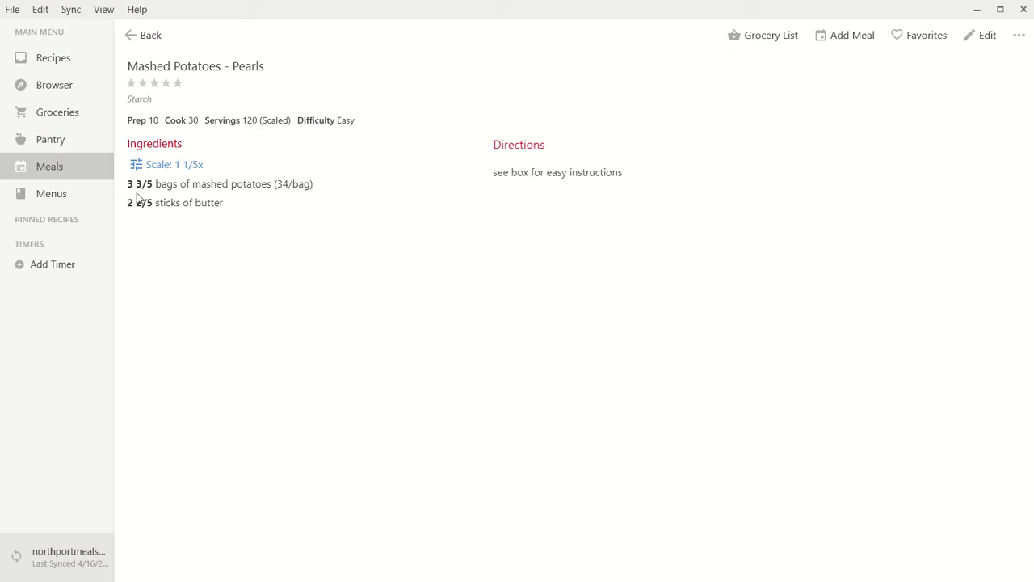
pyautogui.click(149, 38)
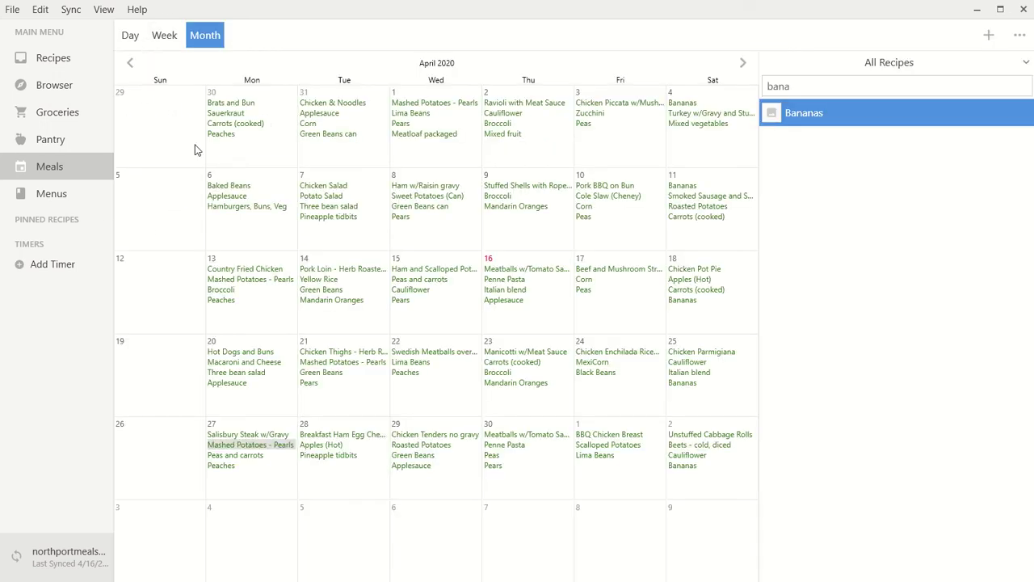
pyautogui.click(249, 456)
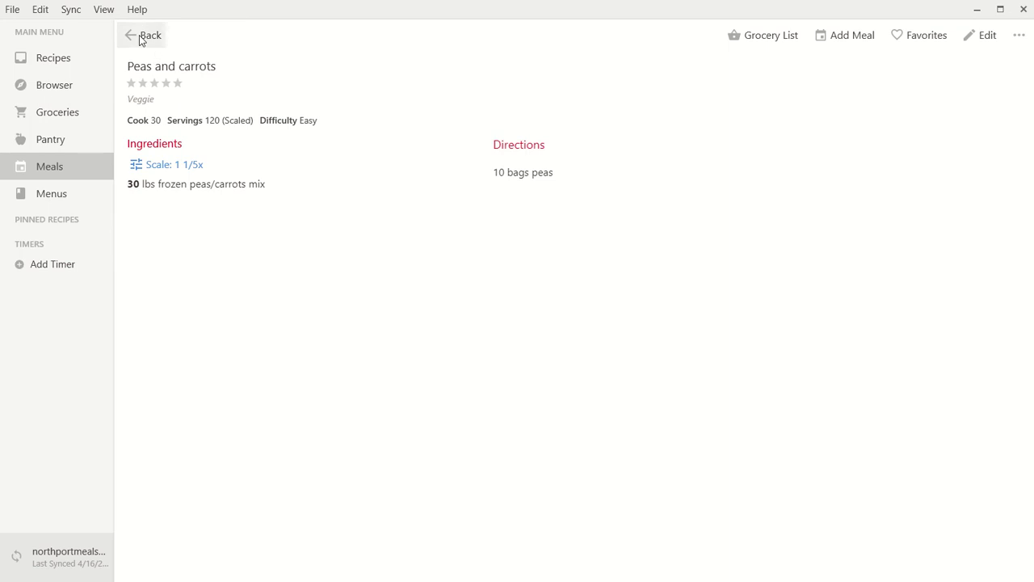
pyautogui.click(139, 39)
pyautogui.click(232, 467)
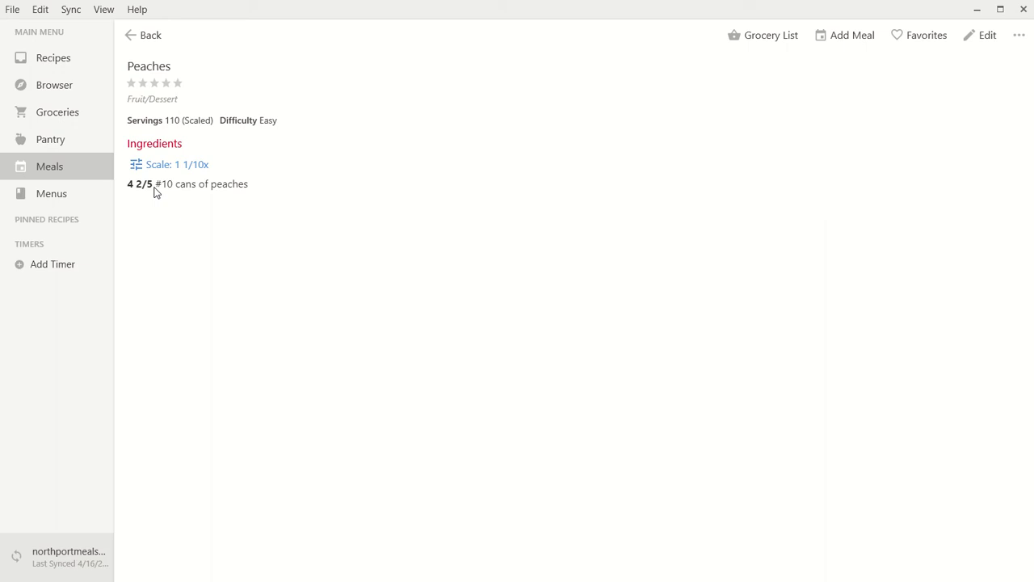
pyautogui.click(148, 40)
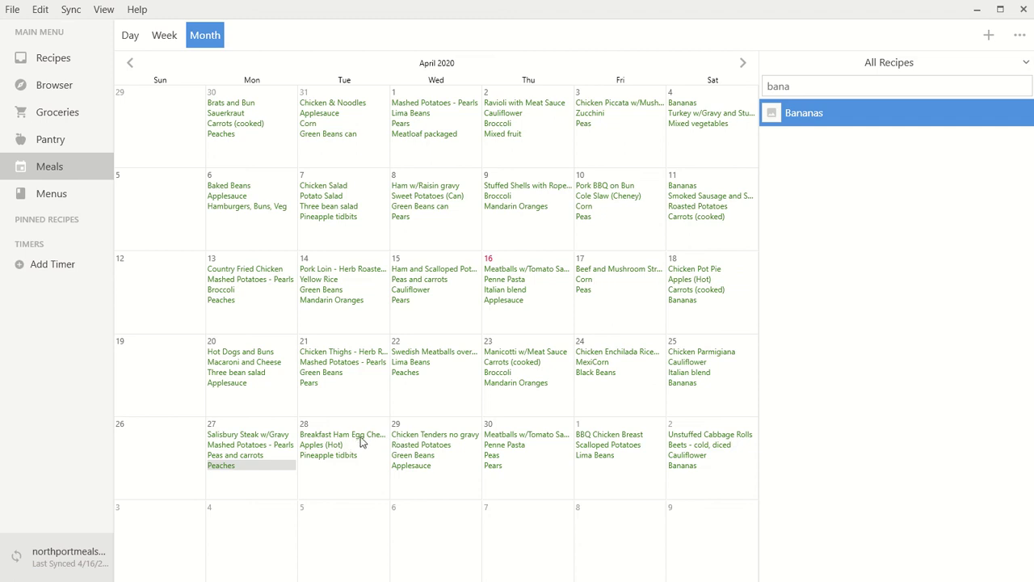
# - Check Breakfast Ham Egg Cheese Bake at 16x for 96 servings, then open Apples (Hot) from April 28
pyautogui.click(363, 435)
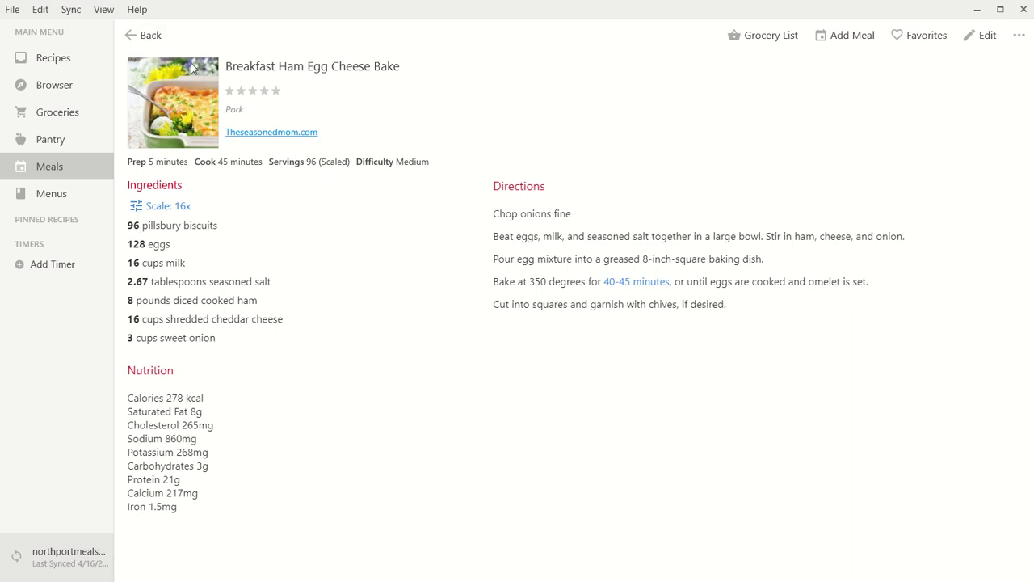
pyautogui.click(130, 34)
pyautogui.click(145, 35)
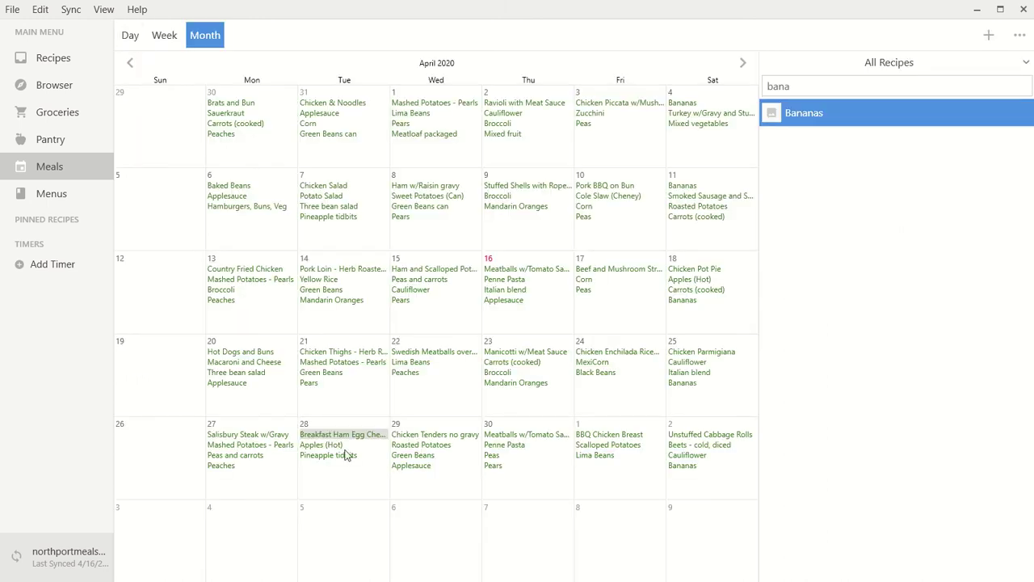
pyautogui.doubleClick(334, 445)
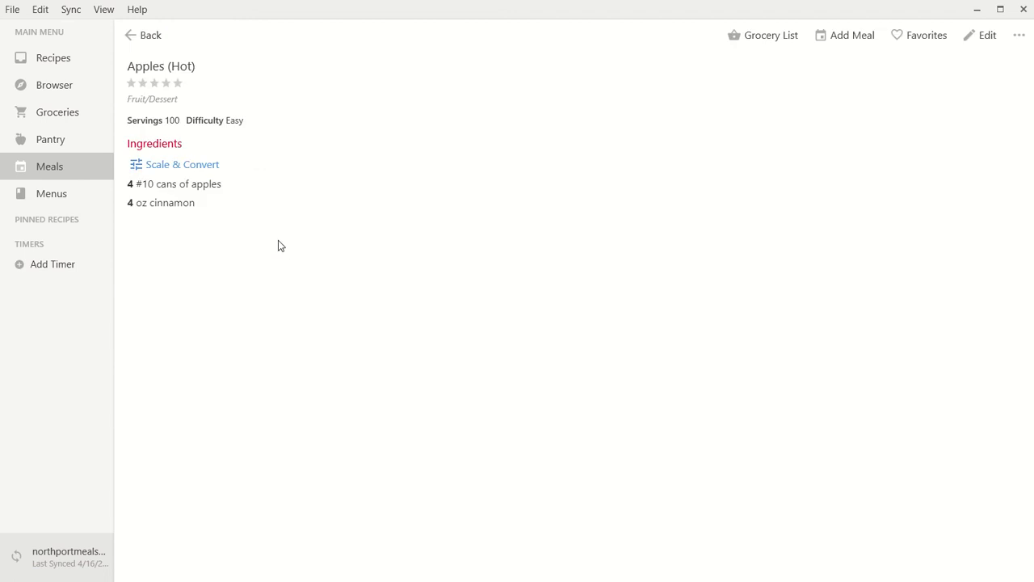
# - Change Pineapple tidbits' scale from 9/10 to 1 (4 #10 cans) and return to the calendar
pyautogui.click(145, 38)
pyautogui.doubleClick(333, 457)
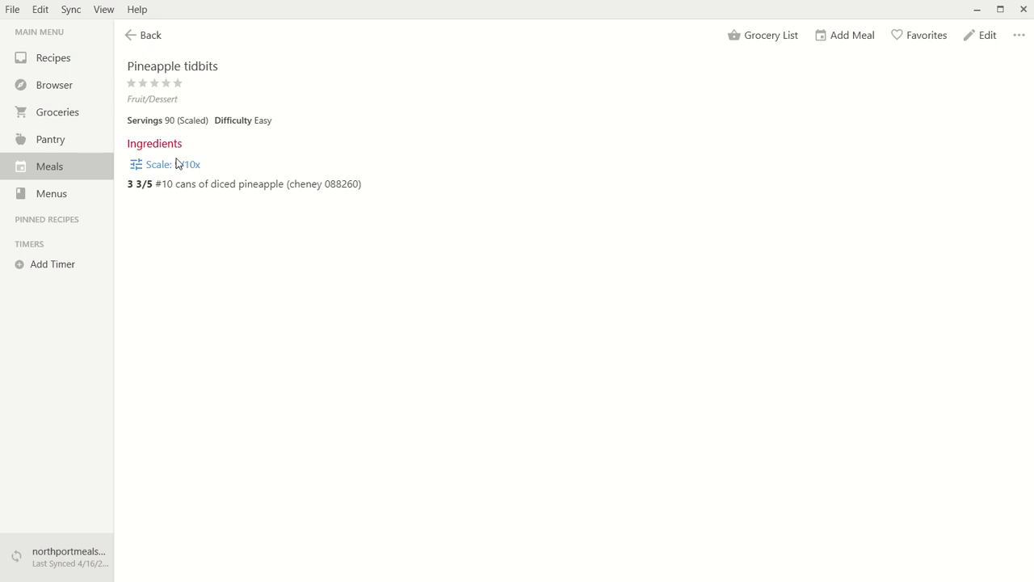
pyautogui.click(178, 165)
pyautogui.doubleClick(557, 270)
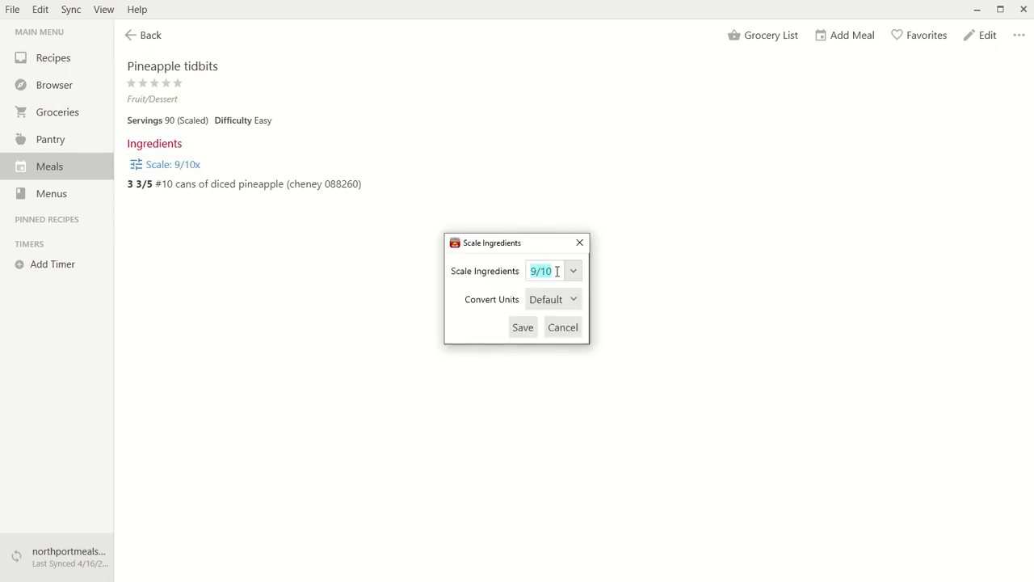
pyautogui.write('1')
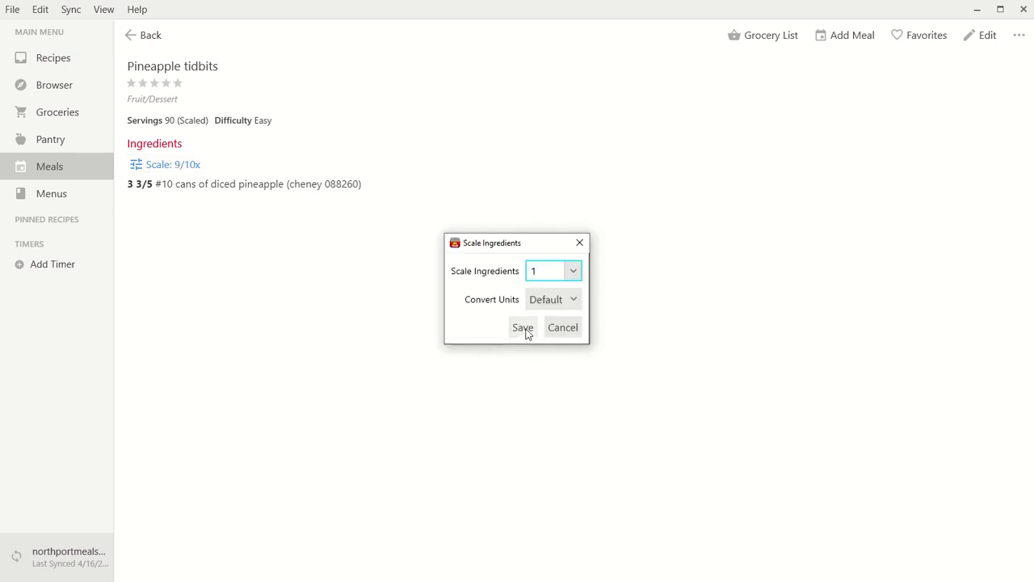
pyautogui.click(523, 328)
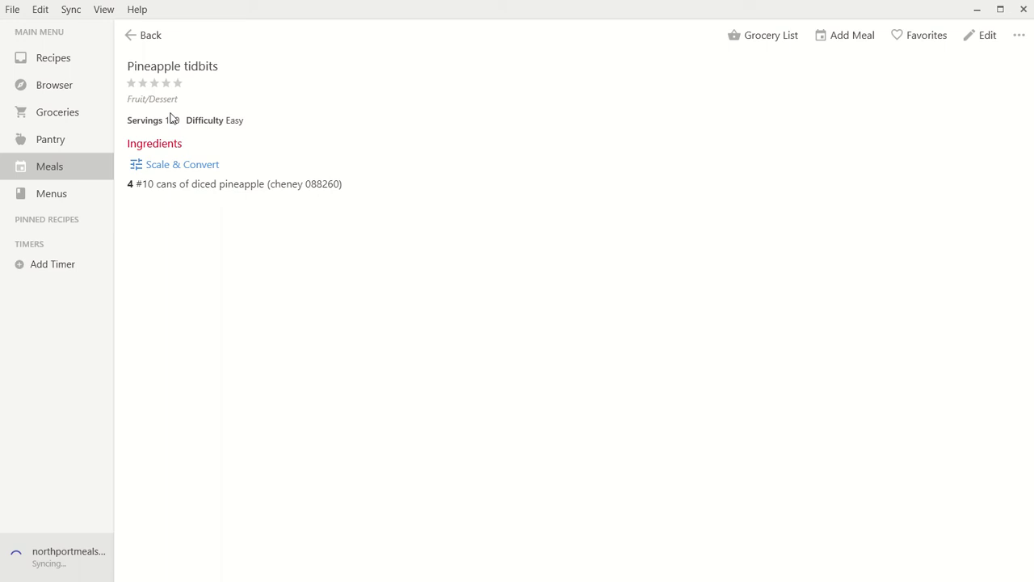
pyautogui.click(154, 34)
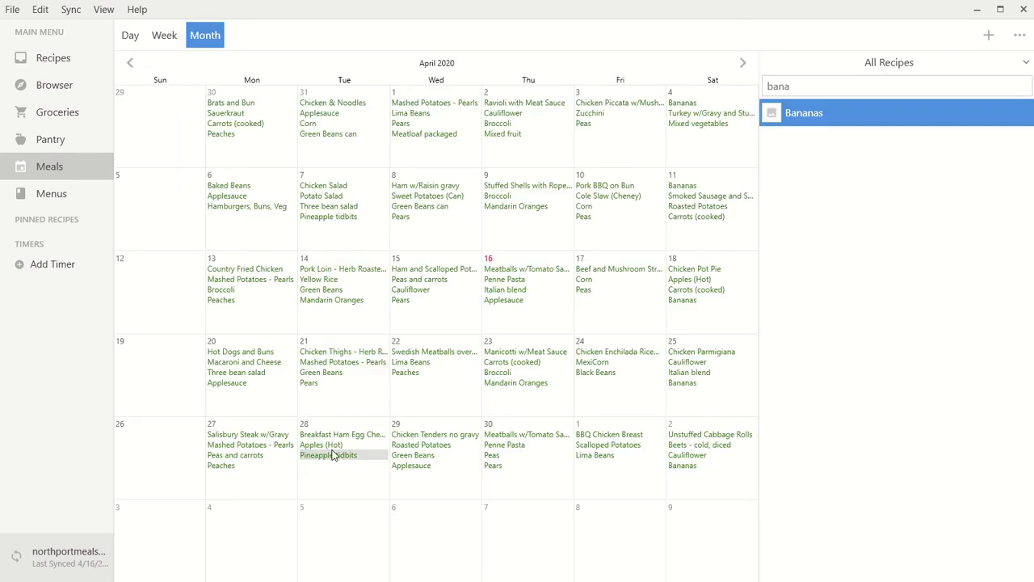
# - Check Chicken Tenders no gravy, then scale April 29 Roasted Potatoes to 1.2 for 120 servings
pyautogui.click(409, 437)
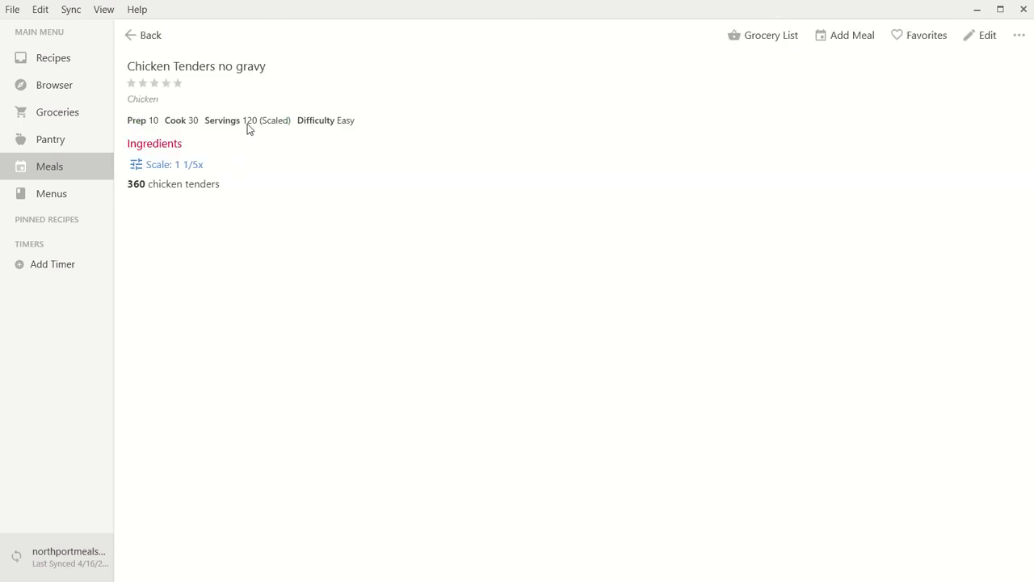
pyautogui.click(143, 35)
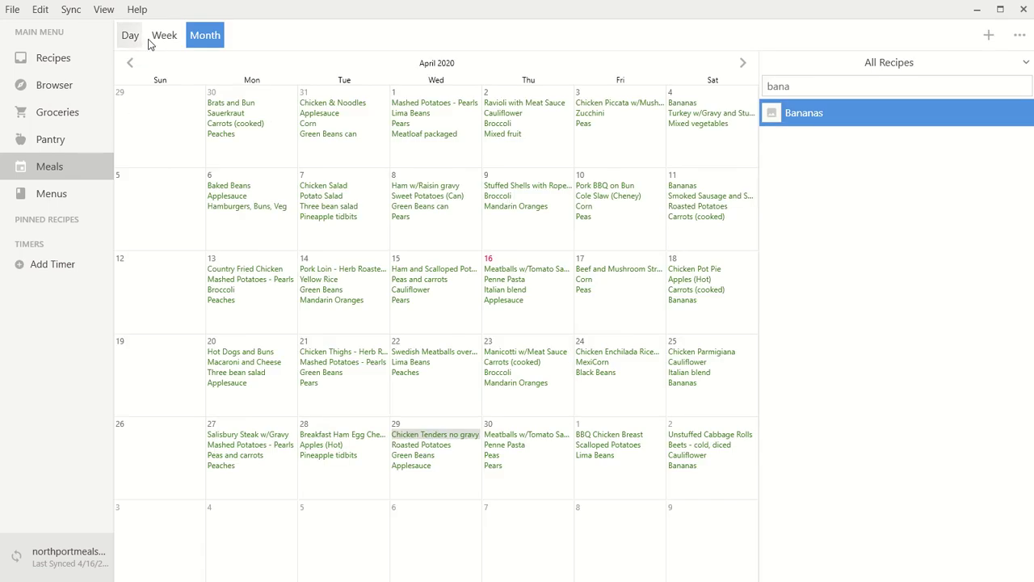
pyautogui.click(424, 450)
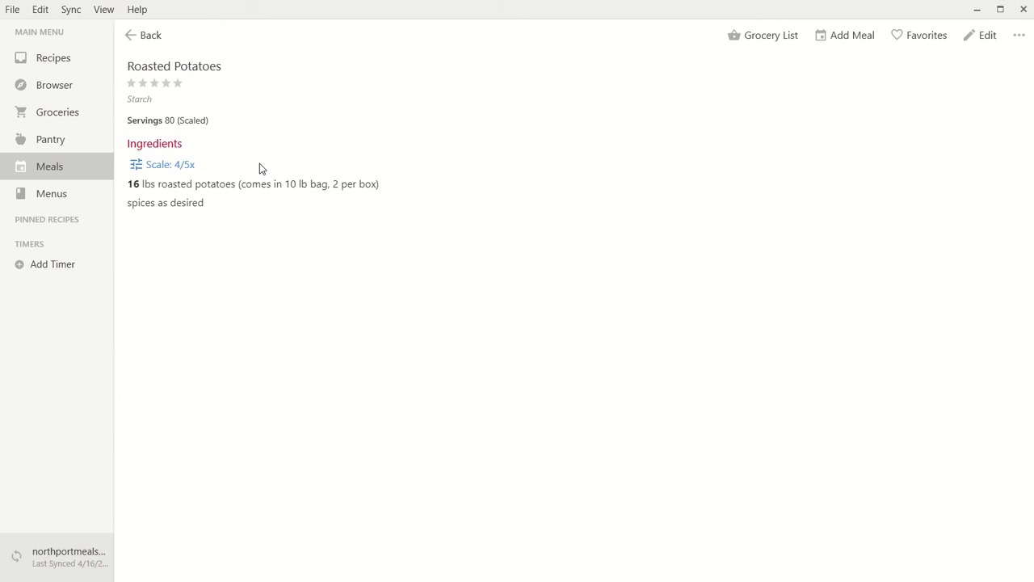
pyautogui.click(185, 164)
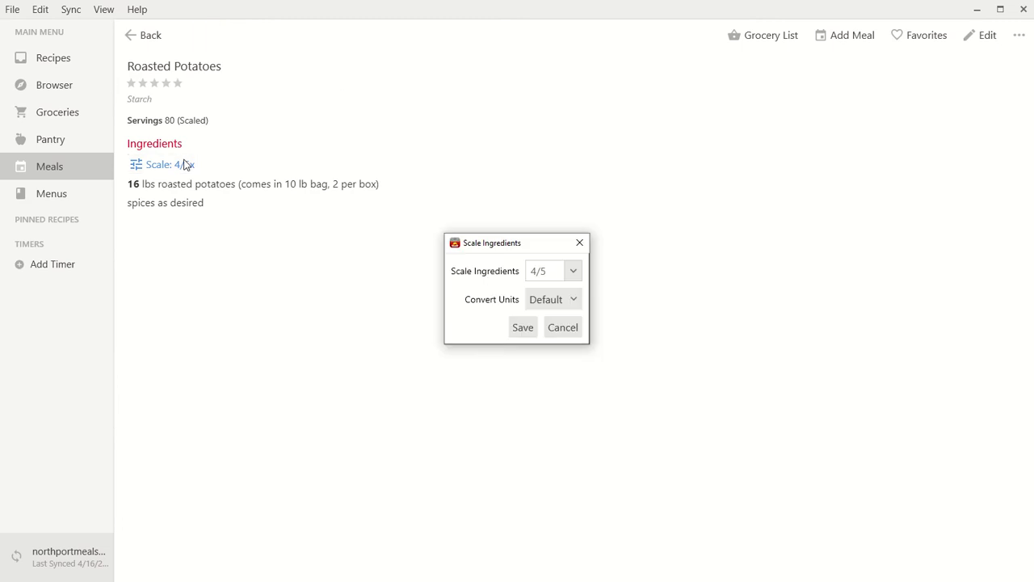
pyautogui.doubleClick(542, 270)
pyautogui.write('1')
pyautogui.click(522, 326)
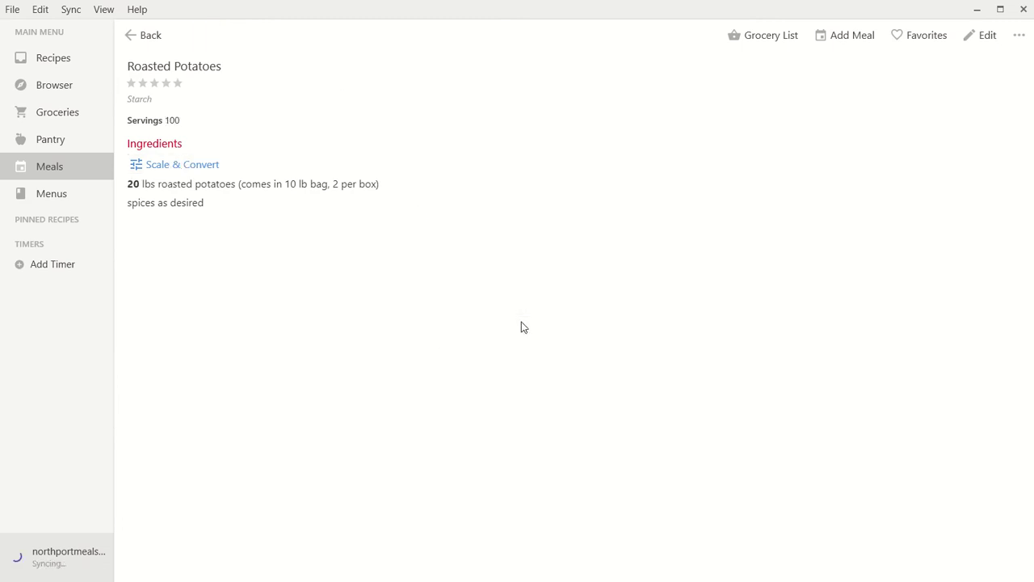
pyautogui.click(168, 164)
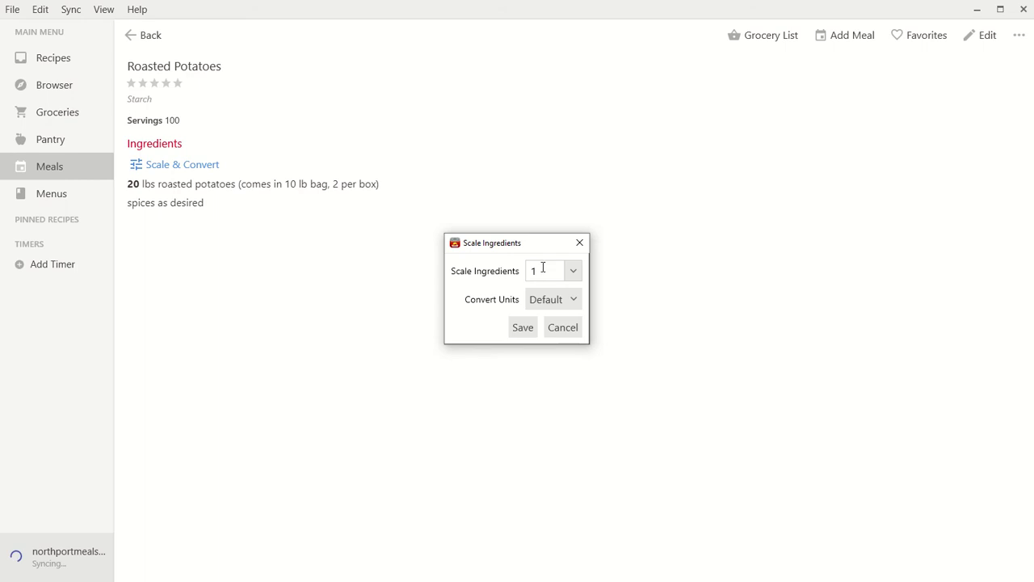
pyautogui.click(542, 269)
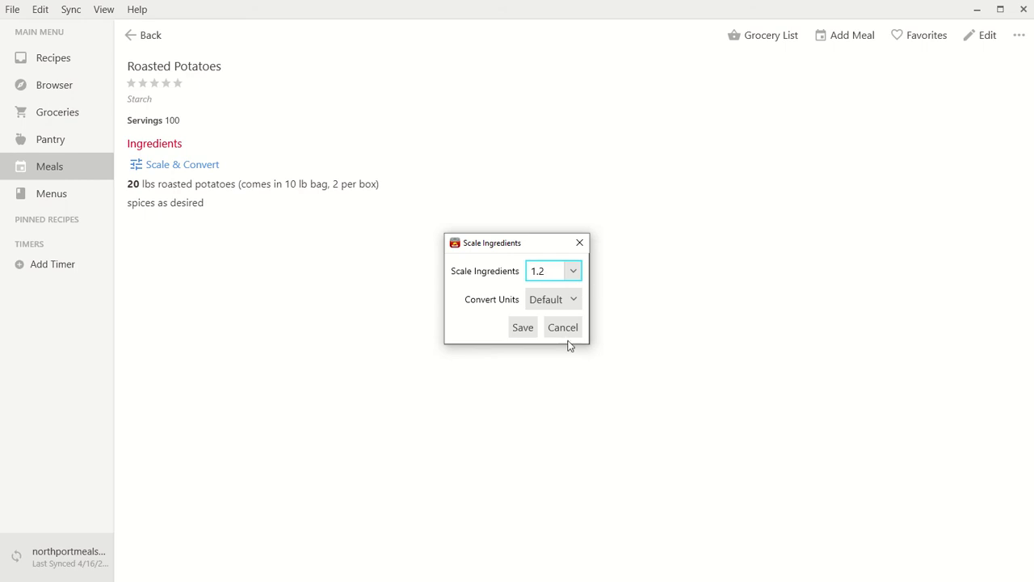
pyautogui.click(521, 329)
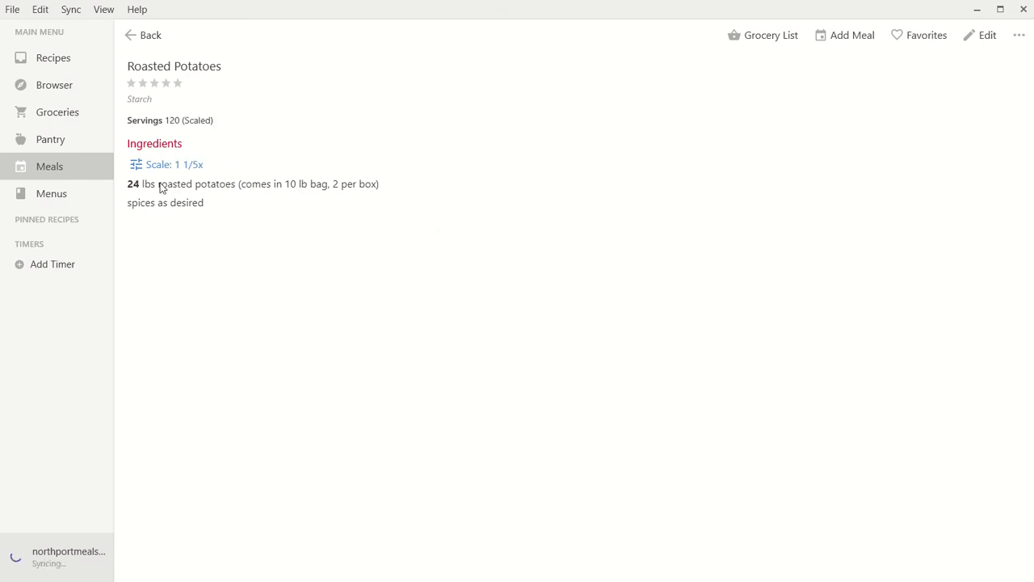
pyautogui.click(147, 36)
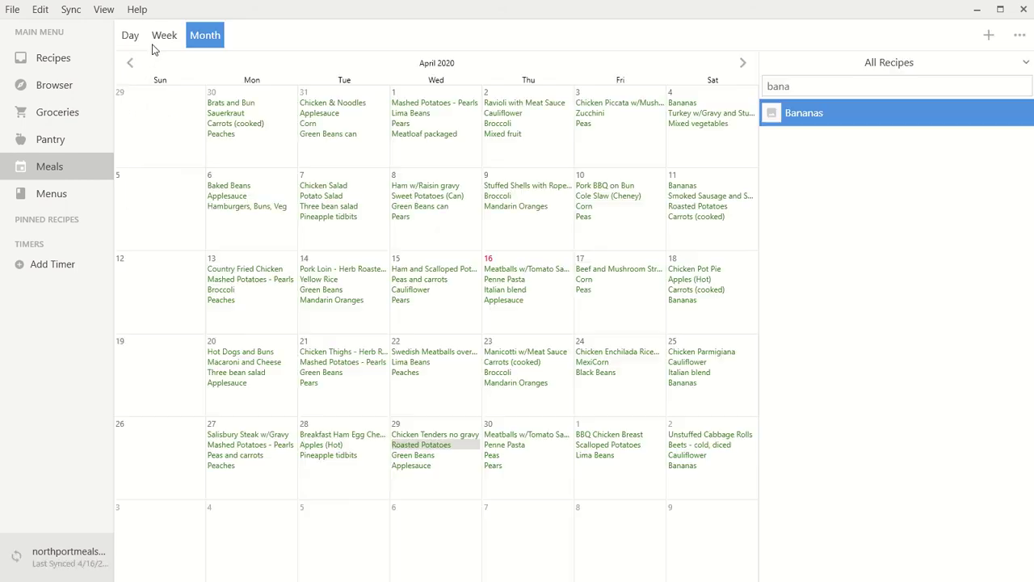
# - Scale the April 29 Green Beans recipe to 1.2 for 120 servings
pyautogui.click(410, 458)
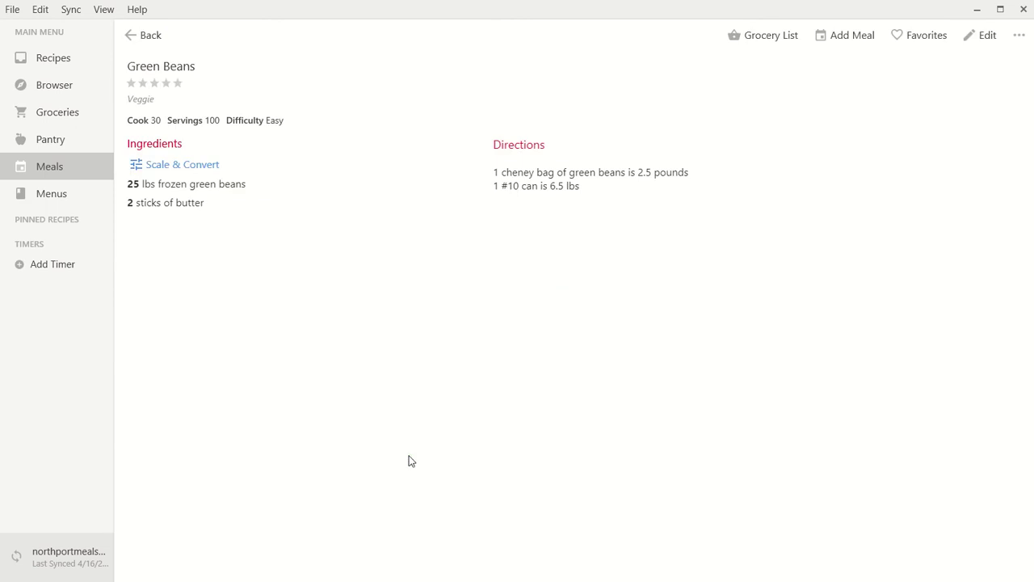
pyautogui.click(203, 166)
pyautogui.write('1.2')
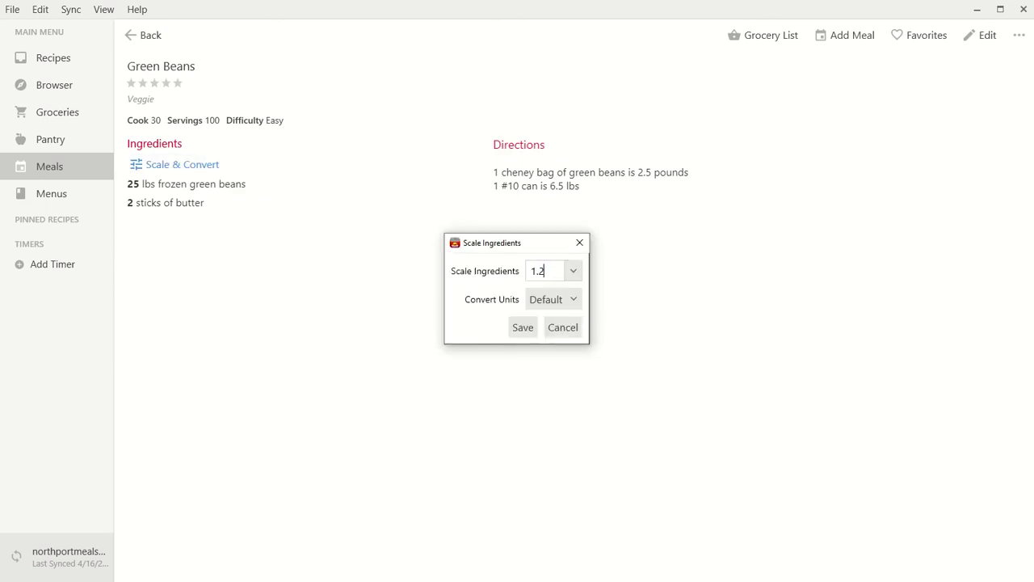
pyautogui.click(531, 328)
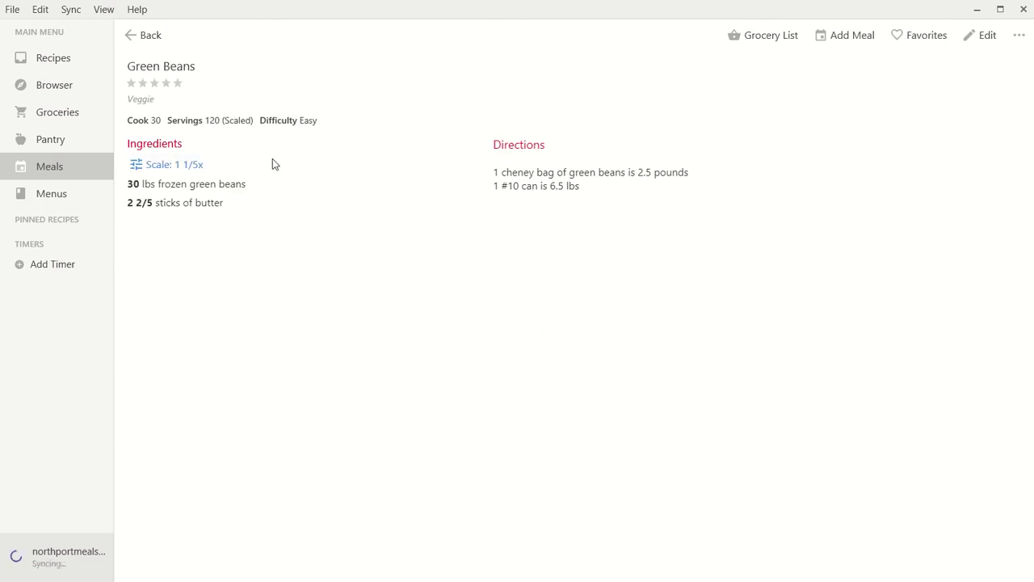
pyautogui.click(133, 37)
# - Change the April 29 Applesauce scale from 1 1/10 to 1.2 for 120 servings
pyautogui.click(410, 467)
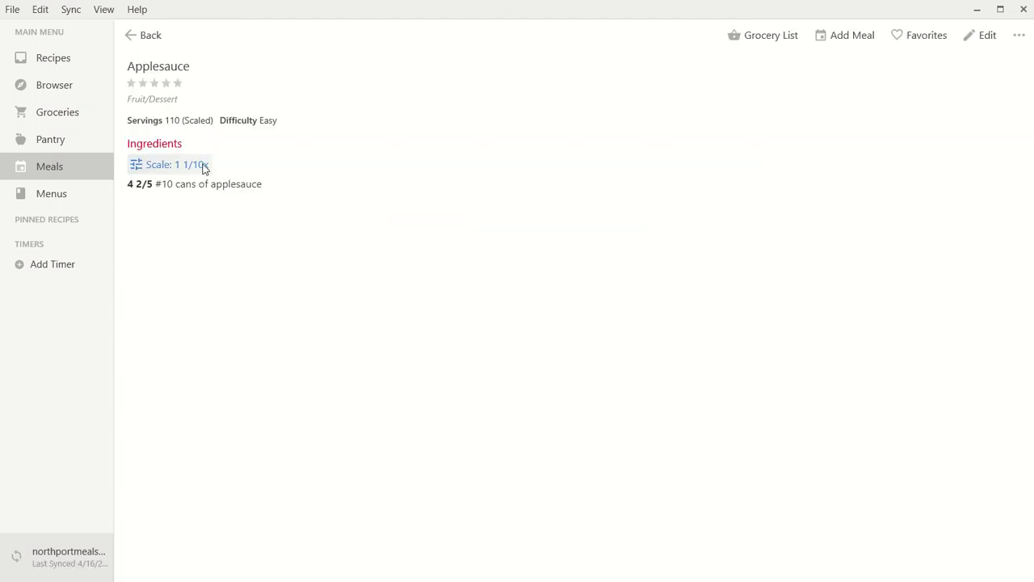
pyautogui.click(201, 167)
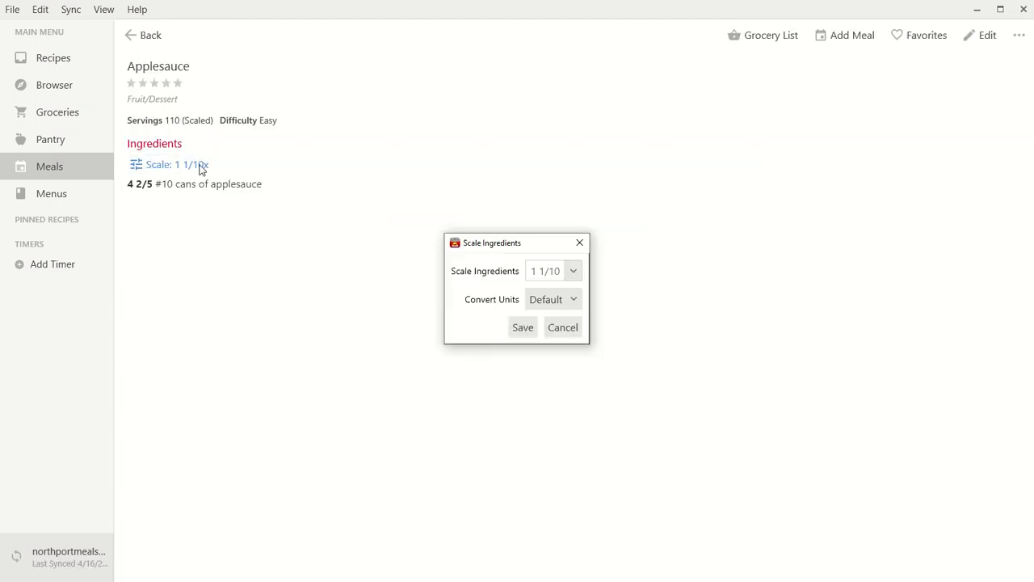
pyautogui.click(558, 271)
pyautogui.write('1.2')
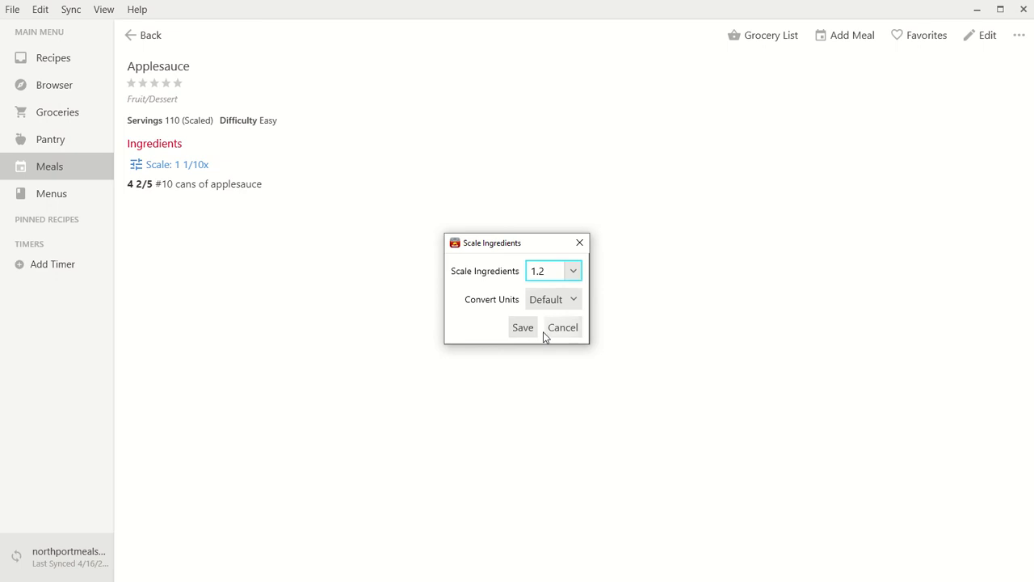
pyautogui.click(521, 329)
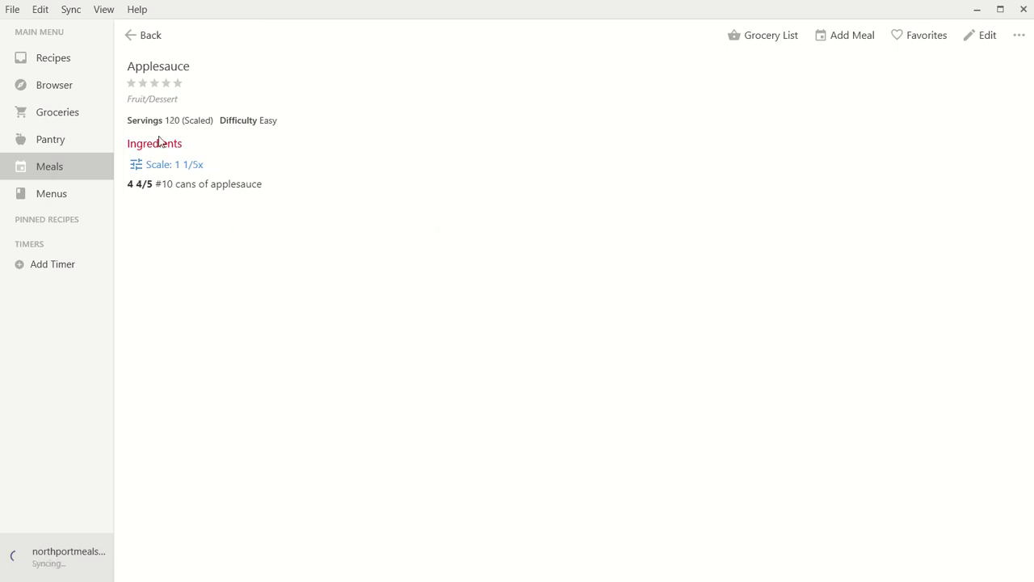
pyautogui.click(145, 35)
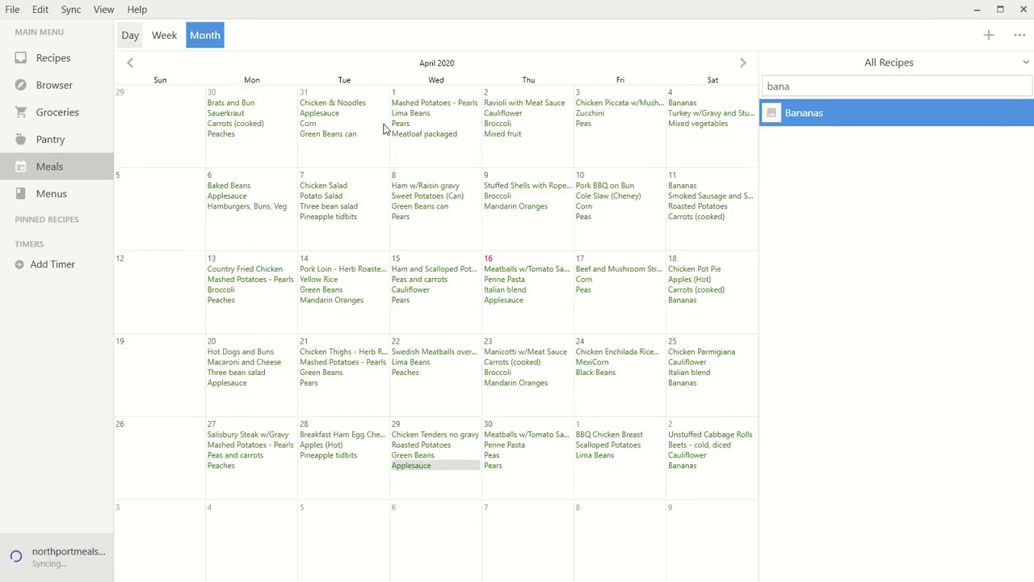
# - Check the April 30 Meatballs w/Tomato Sauce, Penne Pasta, Peas and Pears recipes in turn
pyautogui.click(535, 437)
pyautogui.doubleClick(535, 441)
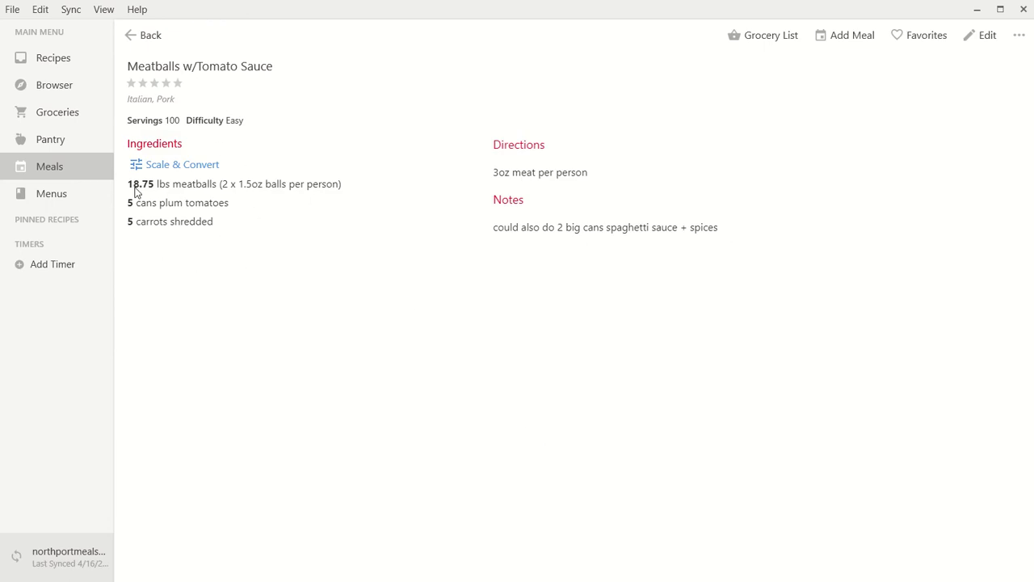
pyautogui.click(137, 35)
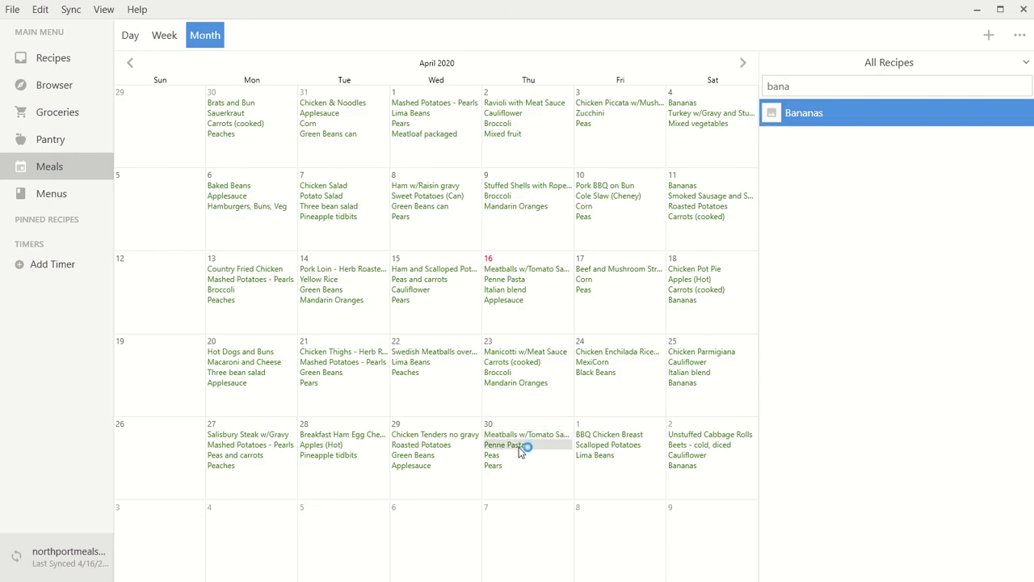
pyautogui.click(524, 446)
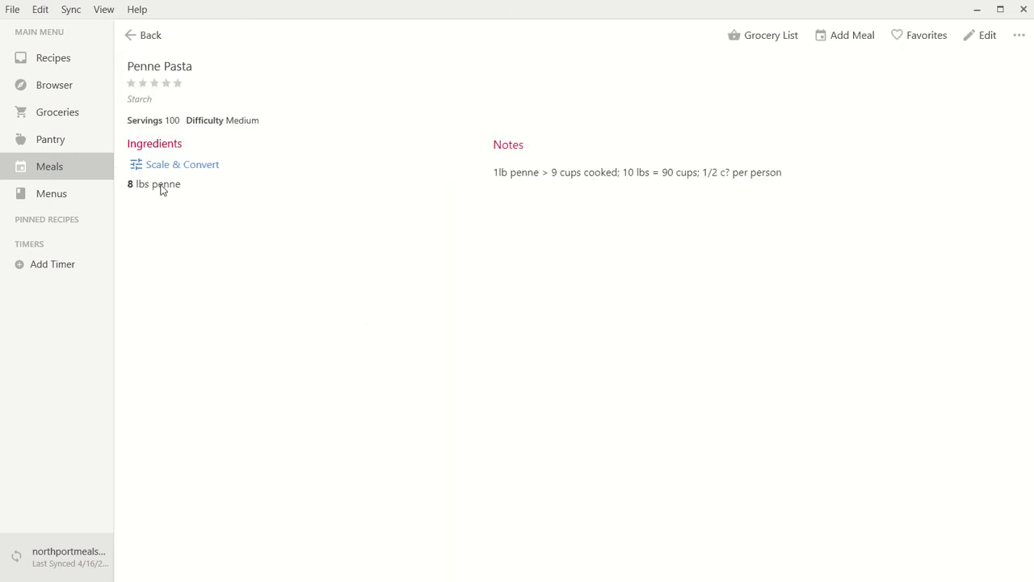
pyautogui.click(142, 36)
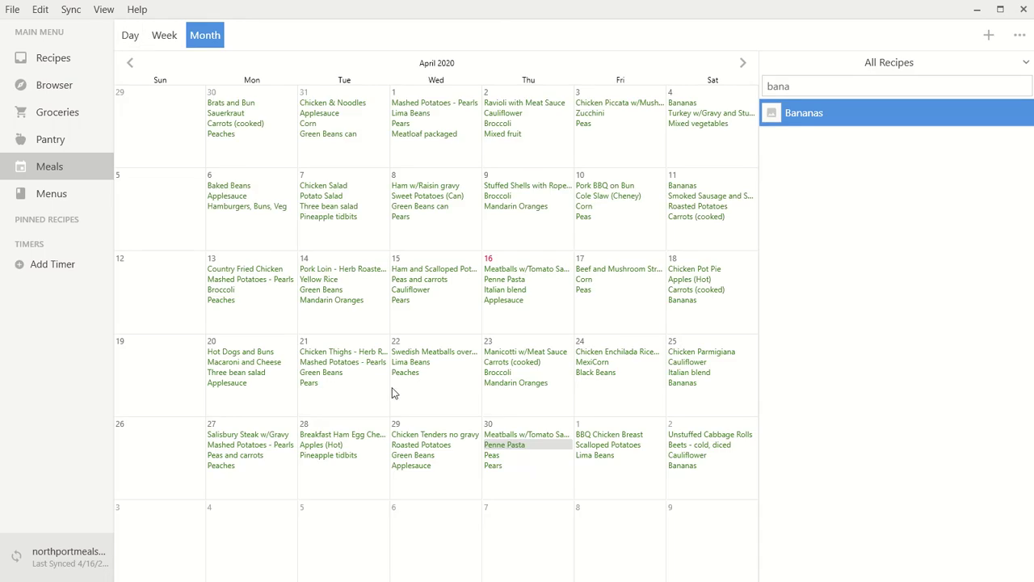
pyautogui.click(493, 455)
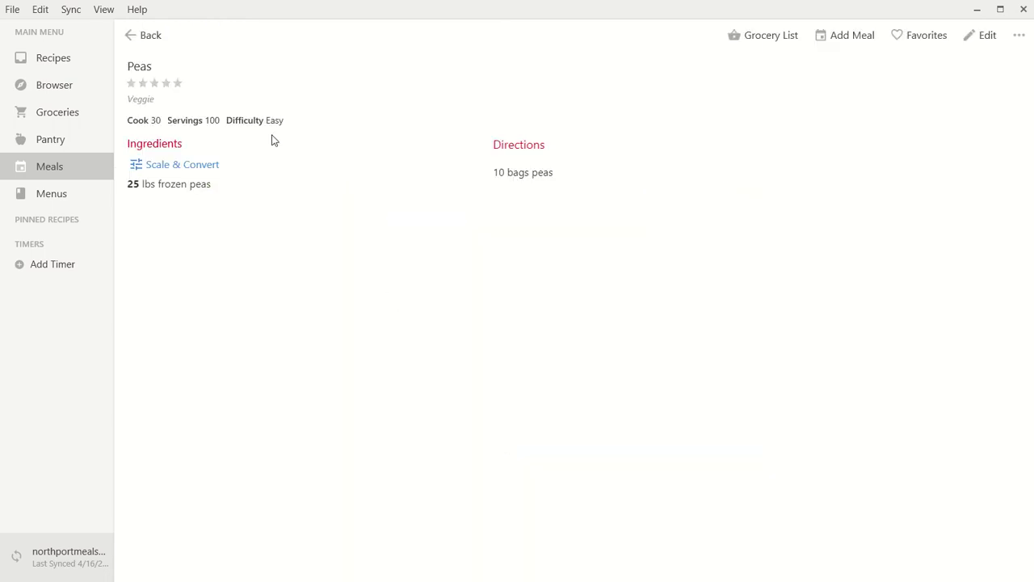
pyautogui.click(144, 36)
pyautogui.click(496, 467)
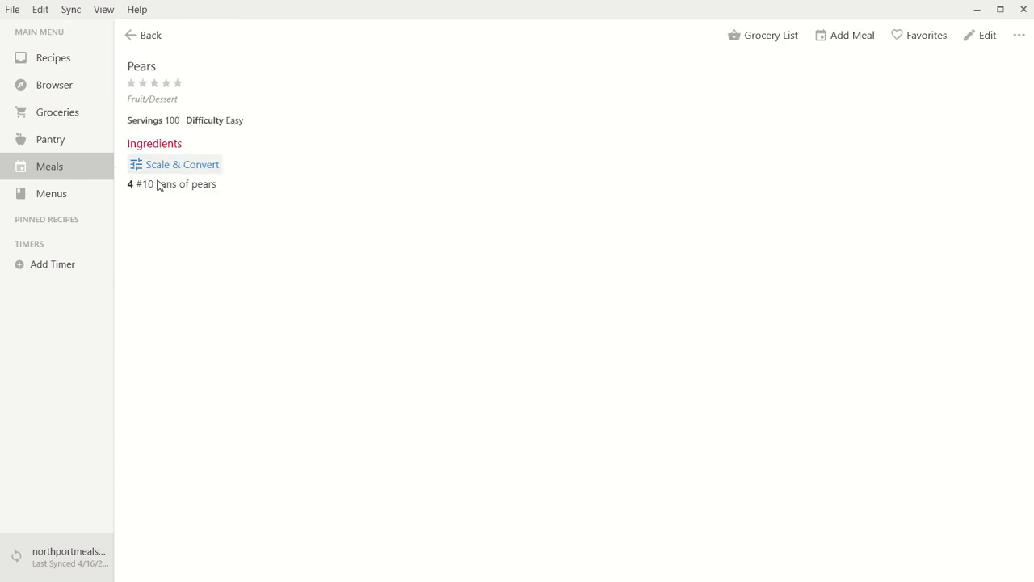
pyautogui.click(143, 35)
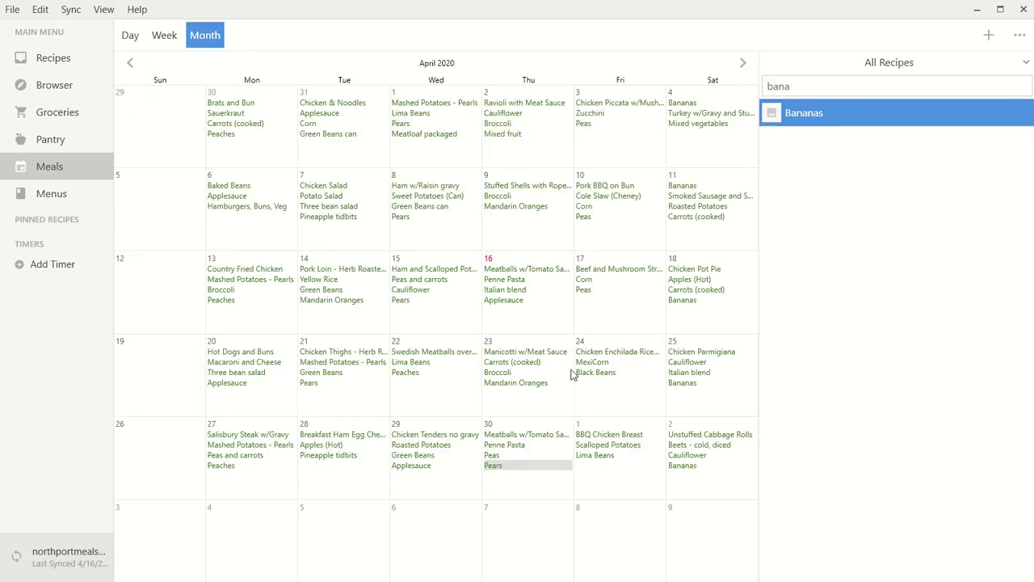
# - Check the scaling of the May 1 BBQ Chicken Breast and Scalloped Potatoes recipes
pyautogui.click(606, 434)
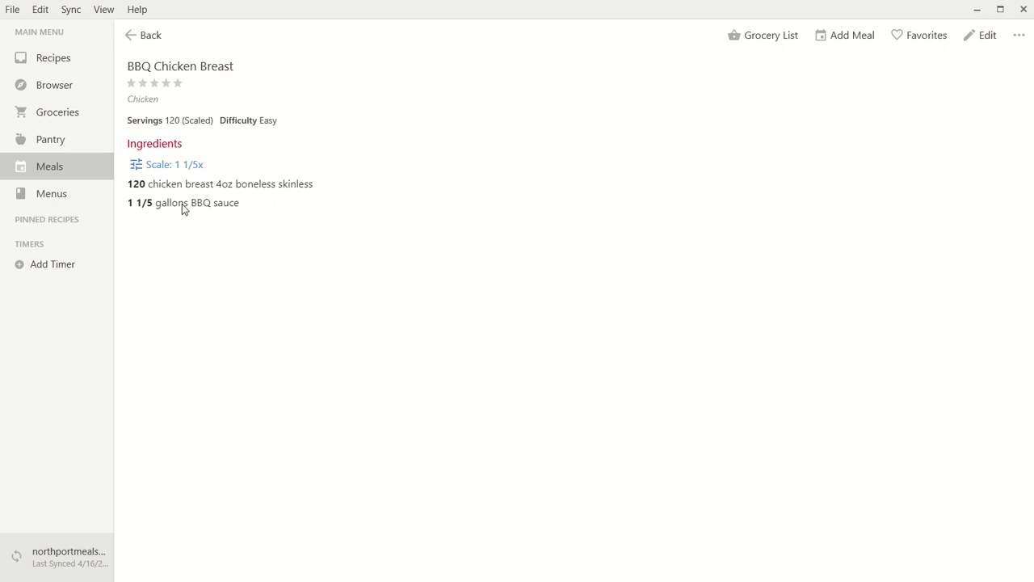
pyautogui.click(139, 41)
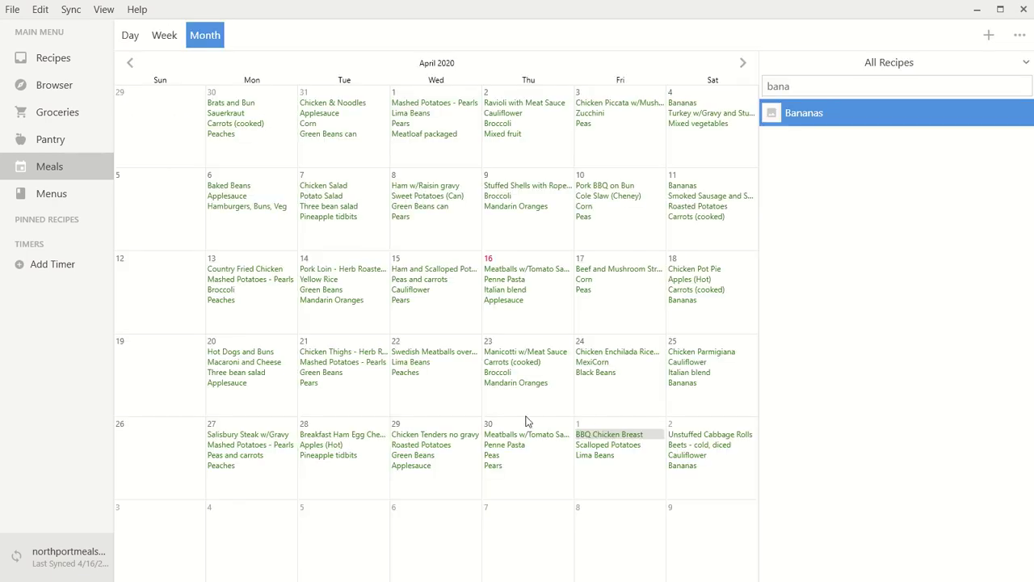
pyautogui.click(629, 445)
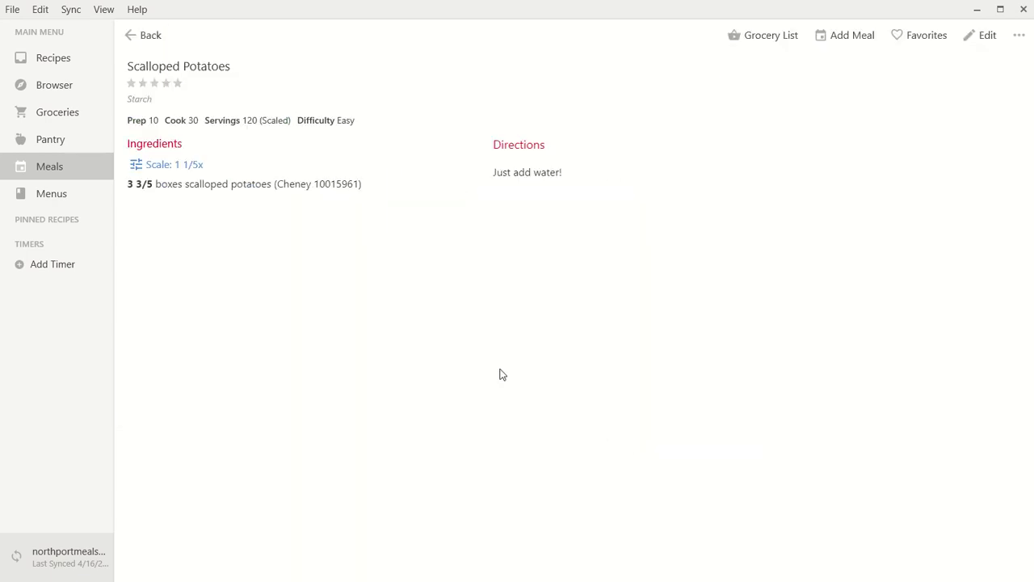
pyautogui.click(146, 40)
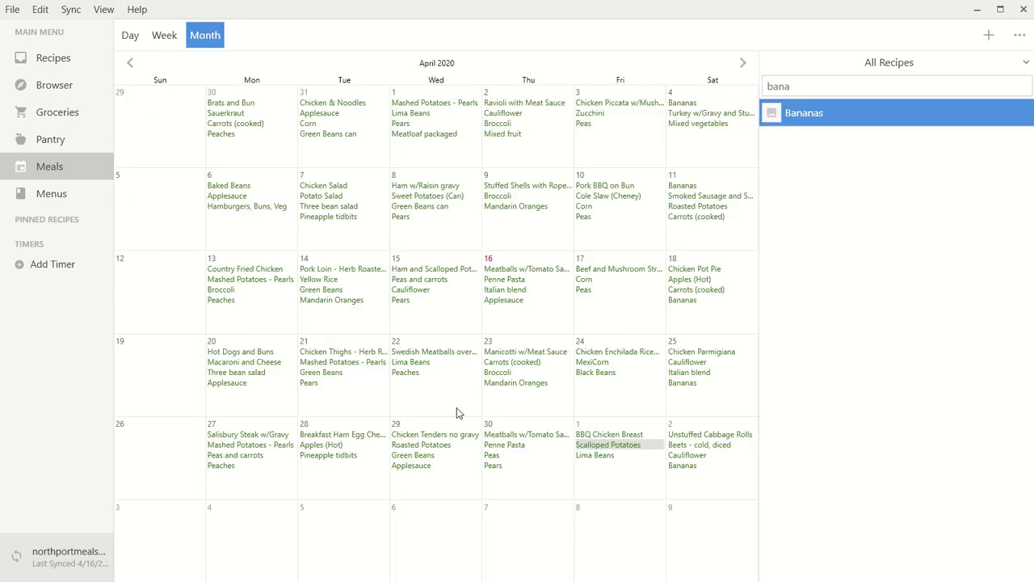
# - Rescale May 1 Lima Beans from 1 1/10x to 1.2 so it serves 120
pyautogui.click(598, 455)
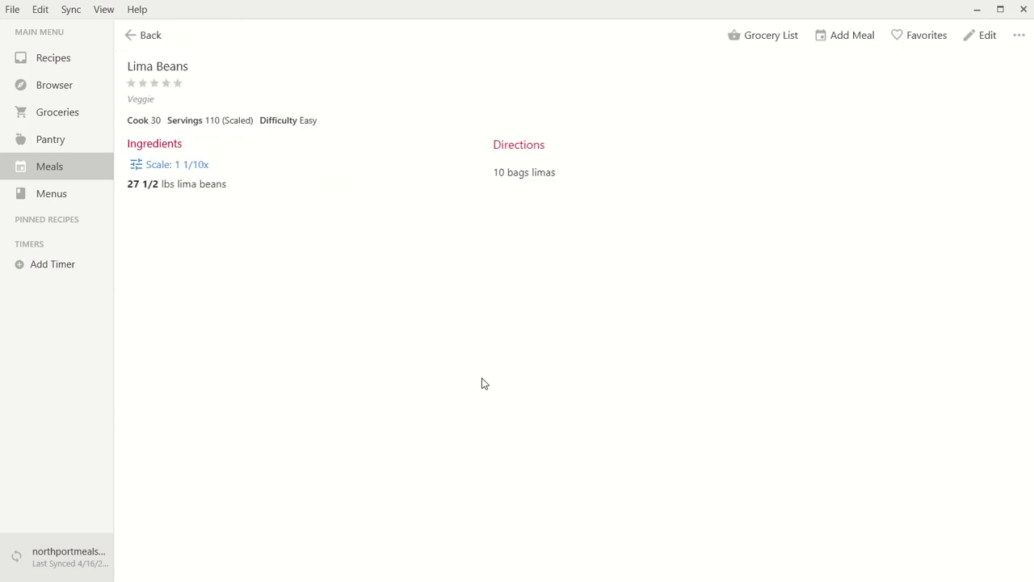
pyautogui.click(190, 168)
pyautogui.click(549, 272)
pyautogui.write('1')
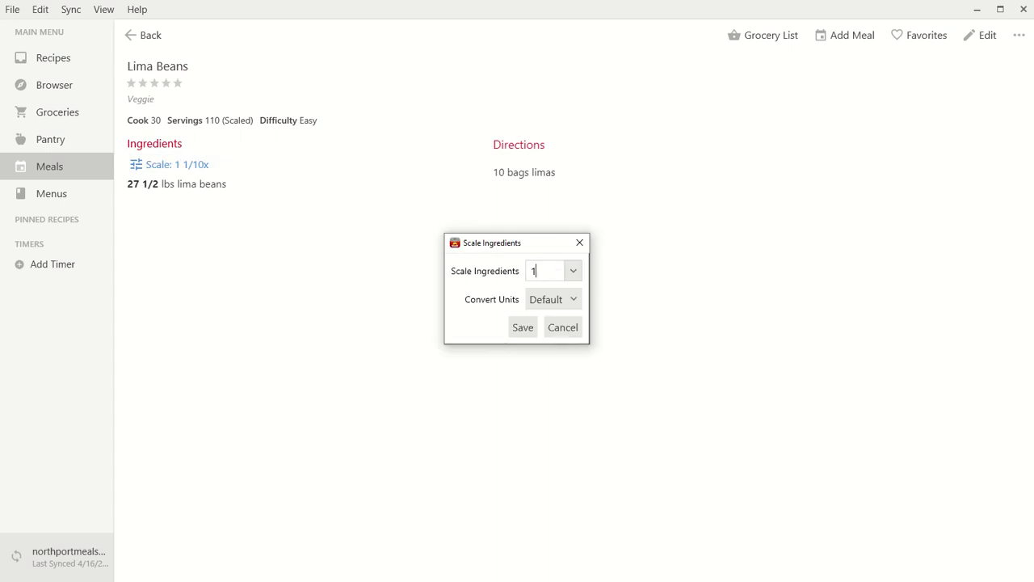
pyautogui.write('.2')
pyautogui.click(524, 328)
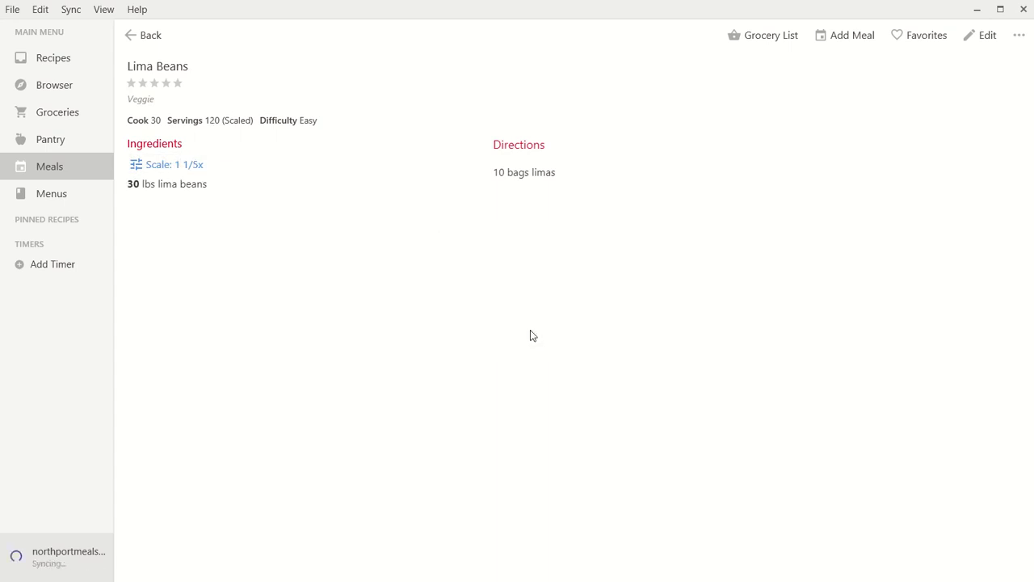
pyautogui.click(146, 37)
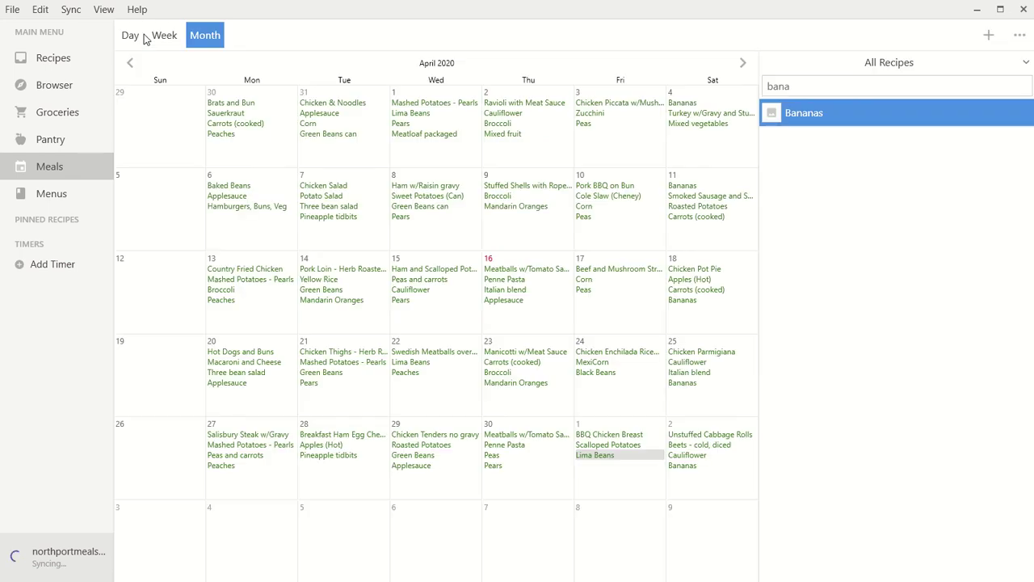
# - Scale the May 2 Unstuffed Cabbage Rolls recipe to 9/10x for 90 servings
pyautogui.doubleClick(705, 436)
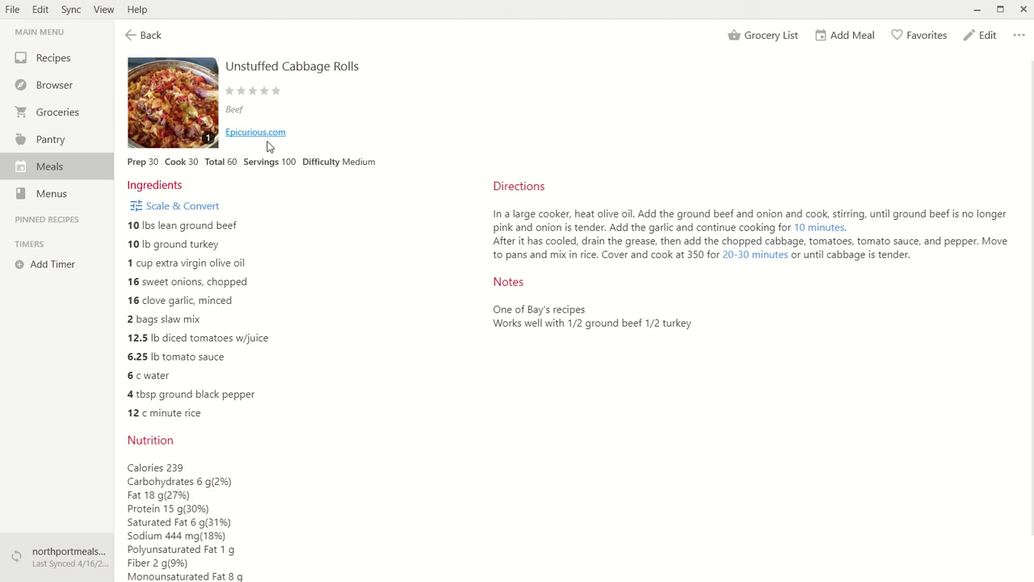
pyautogui.click(178, 207)
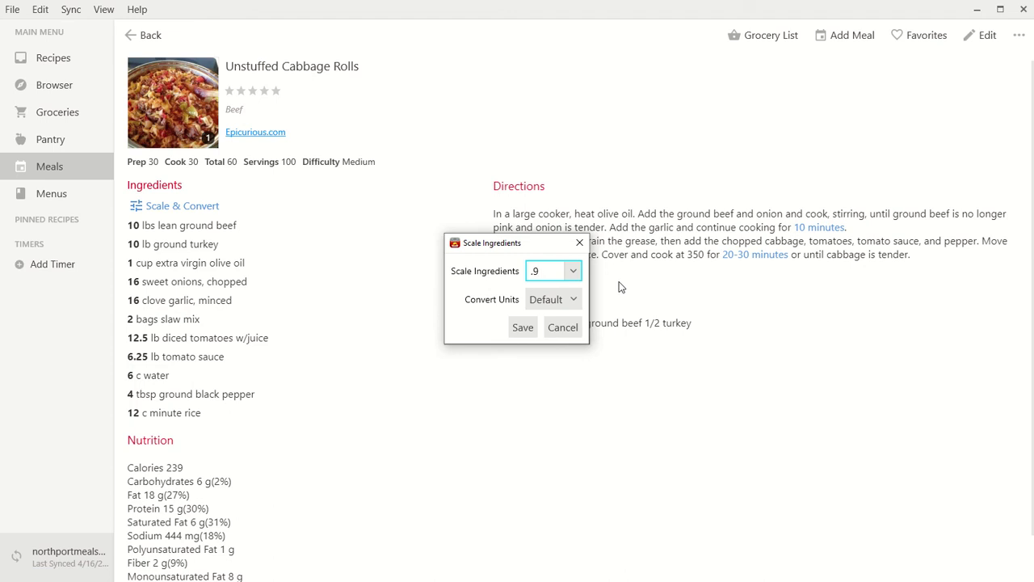
pyautogui.click(521, 326)
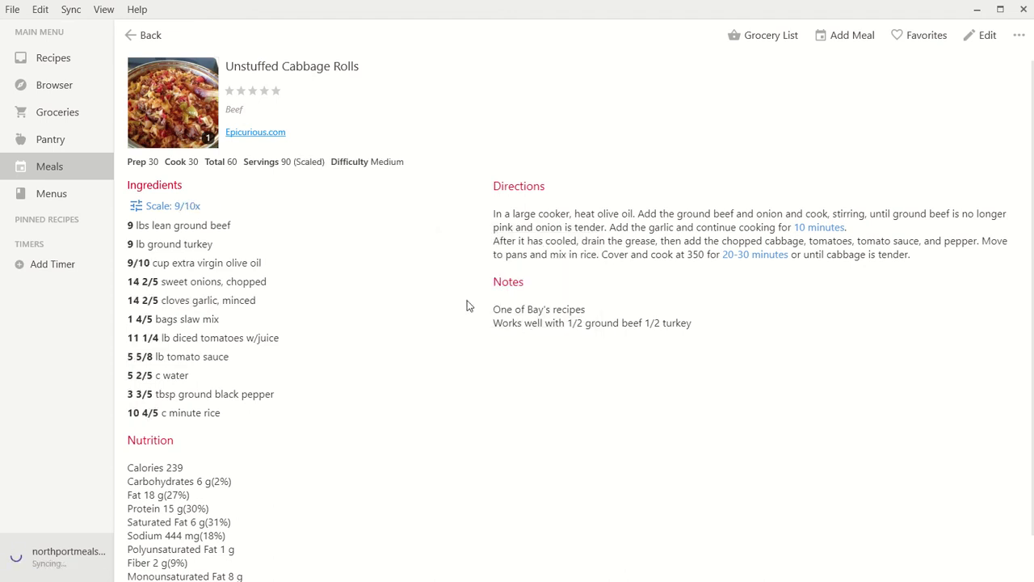
pyautogui.click(135, 35)
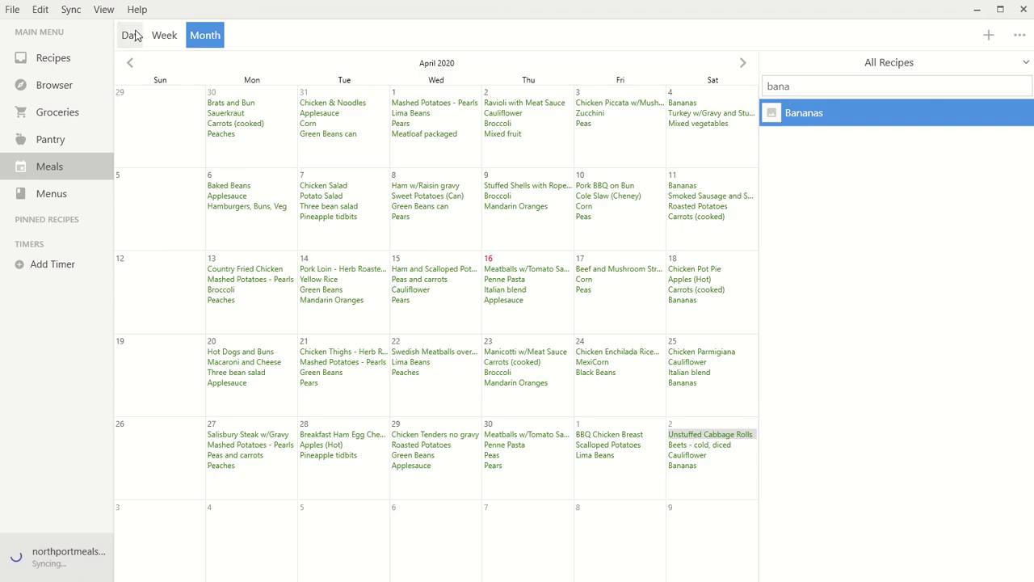
# - Change the May 2 Beets - cold, diced scale from 4/5 to 9/10x
pyautogui.click(705, 446)
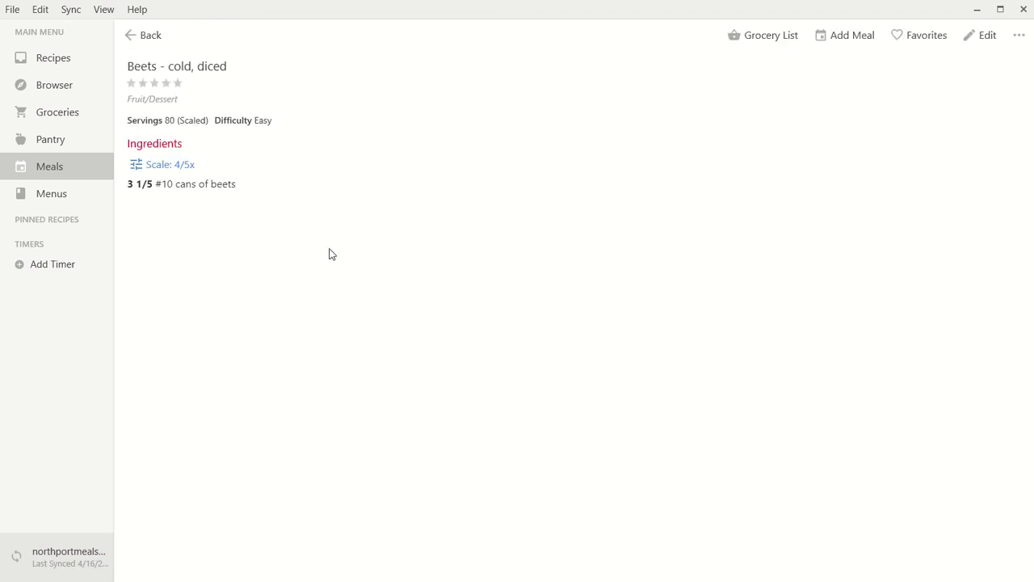
pyautogui.click(175, 165)
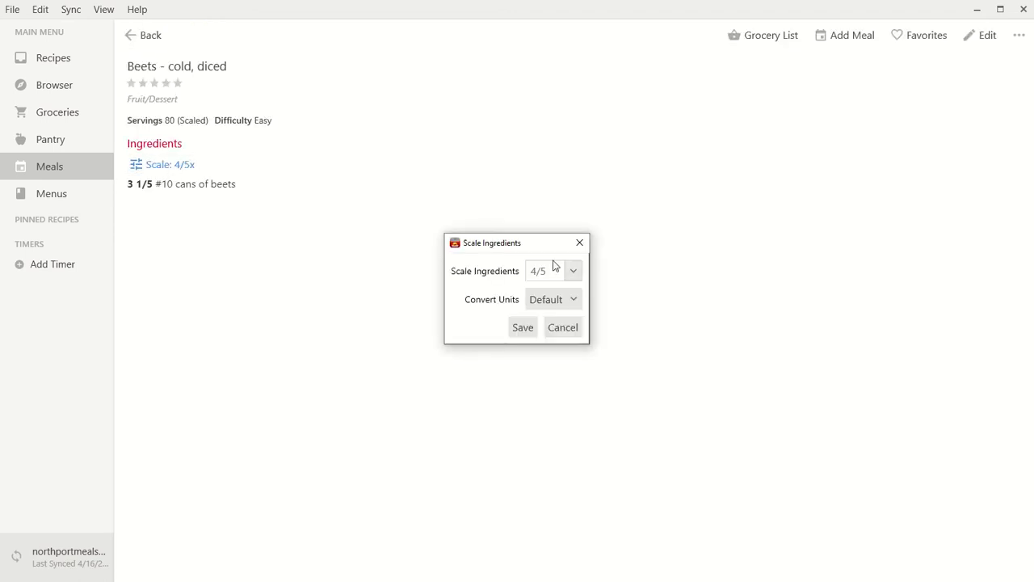
pyautogui.press('BackSpace')
pyautogui.click(524, 327)
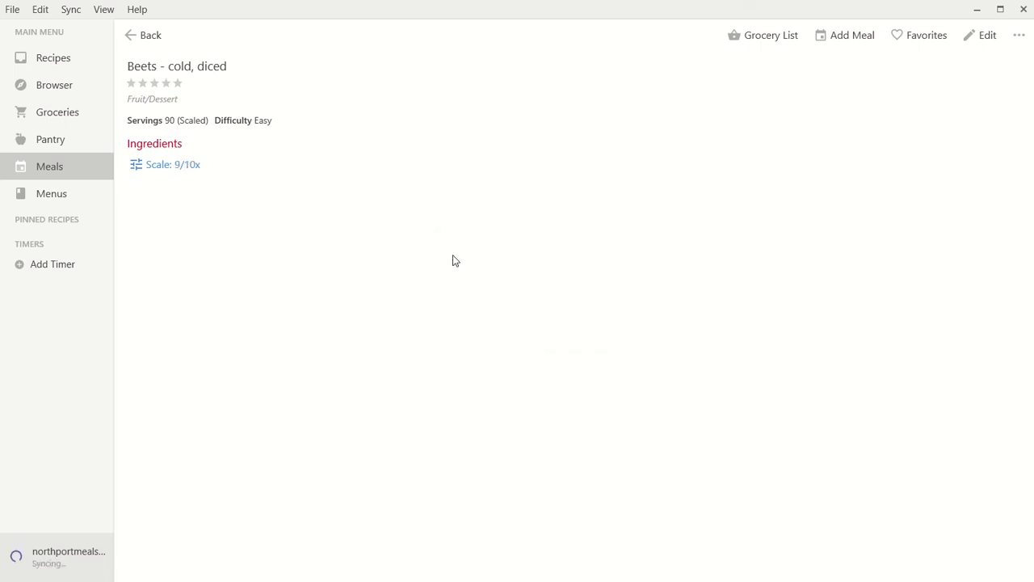
pyautogui.click(145, 34)
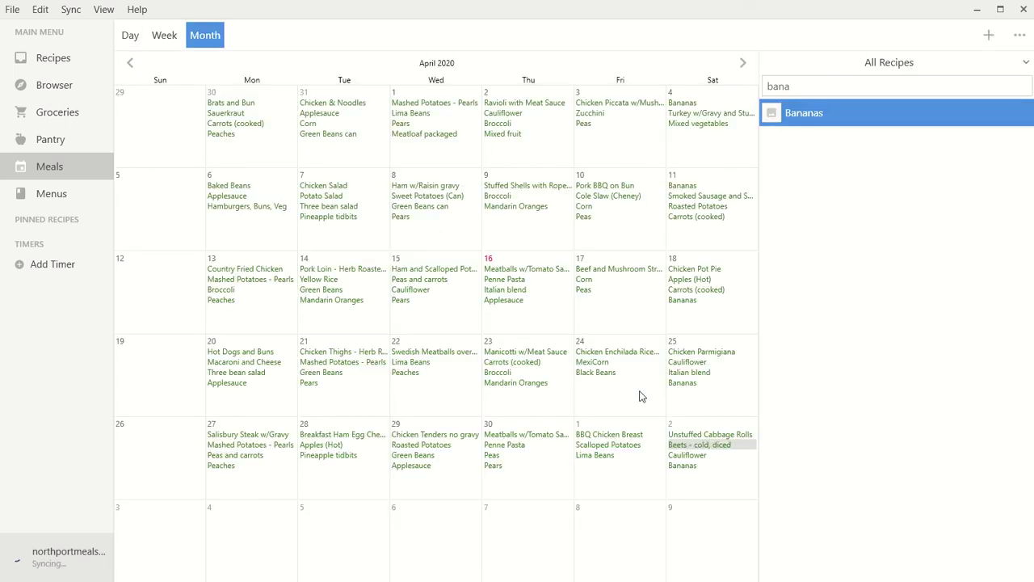
# - Check the May 2 Cauliflower and Bananas recipes
pyautogui.click(681, 458)
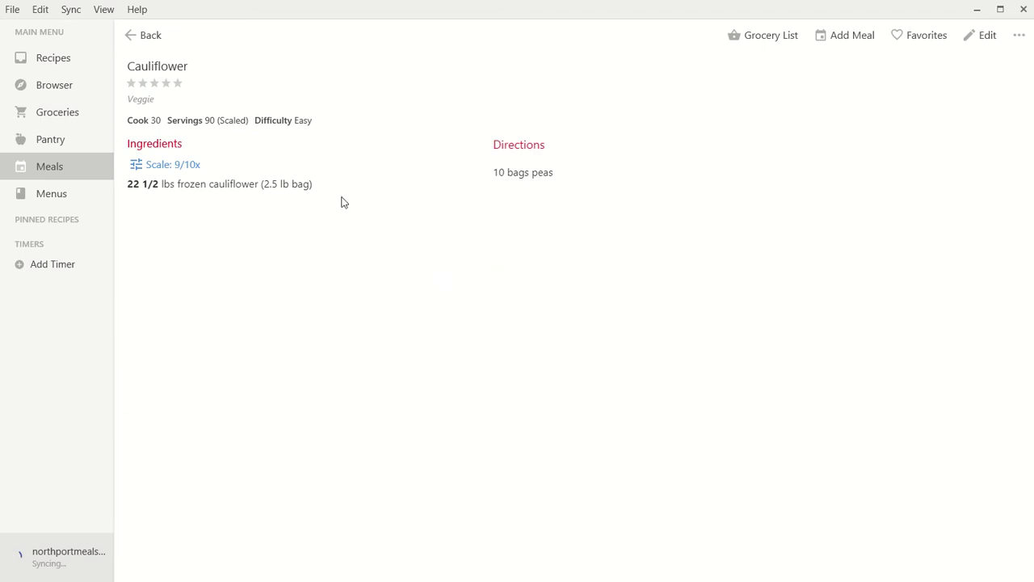
pyautogui.click(147, 35)
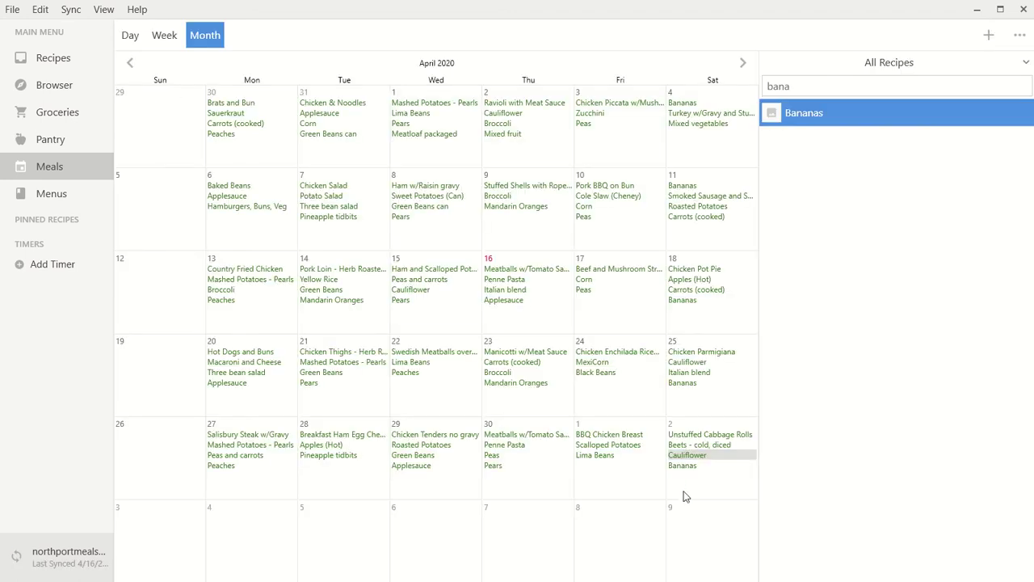
pyautogui.click(681, 466)
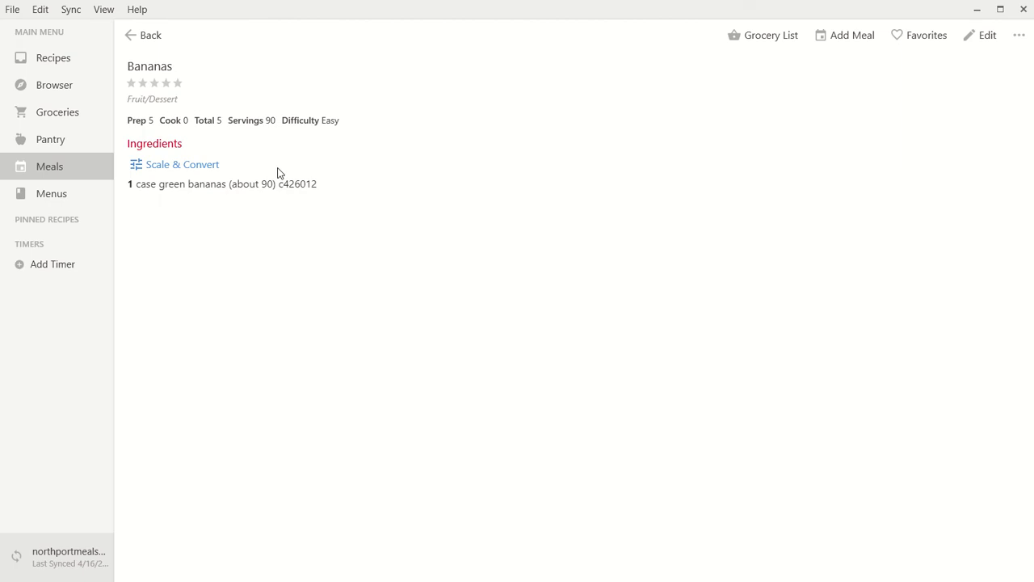
pyautogui.click(147, 38)
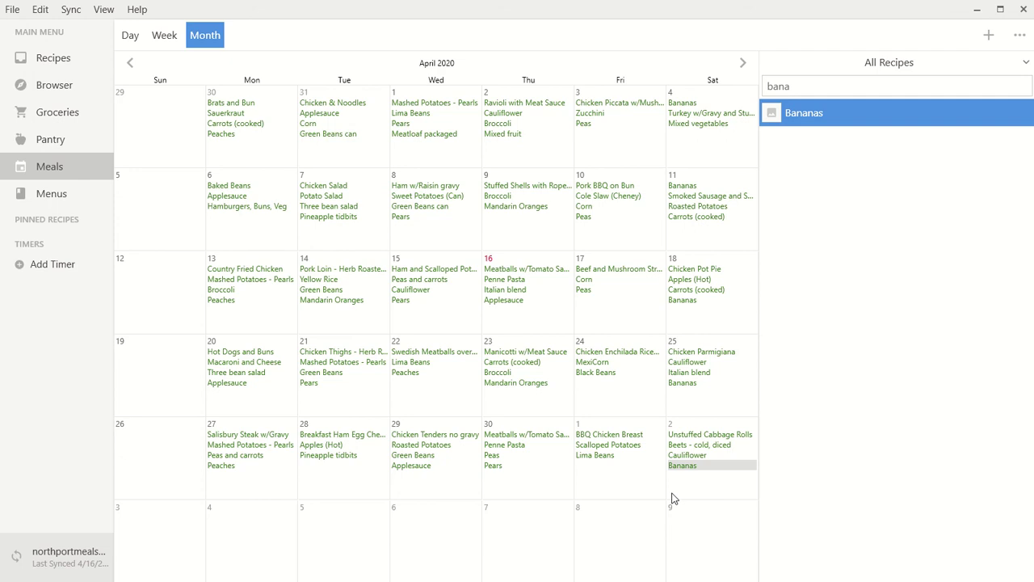
# - Switch to Week view, advance to 4/26–5/2, and scroll through that week's lunches
pyautogui.click(165, 37)
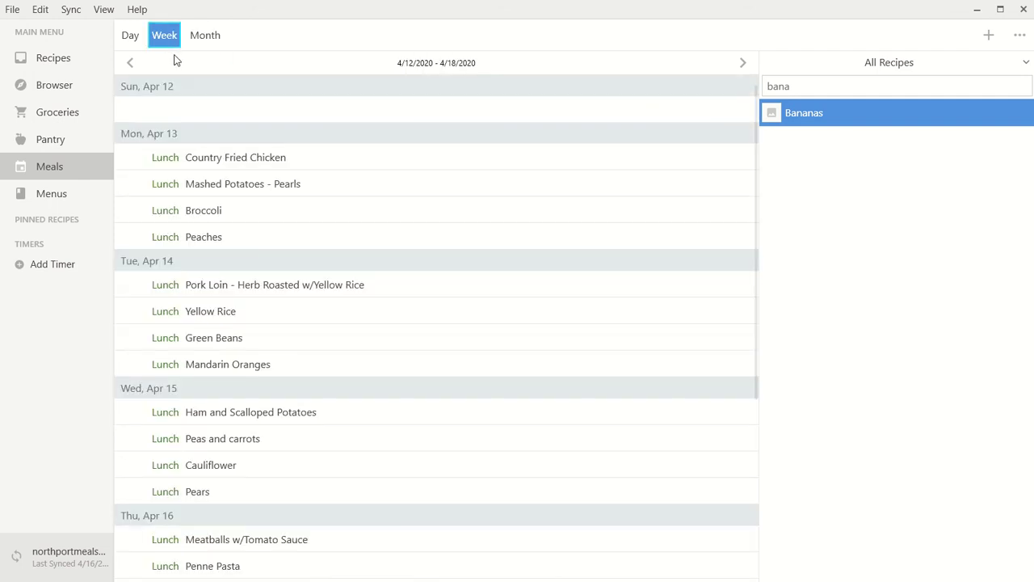
pyautogui.click(743, 63)
pyautogui.click(744, 65)
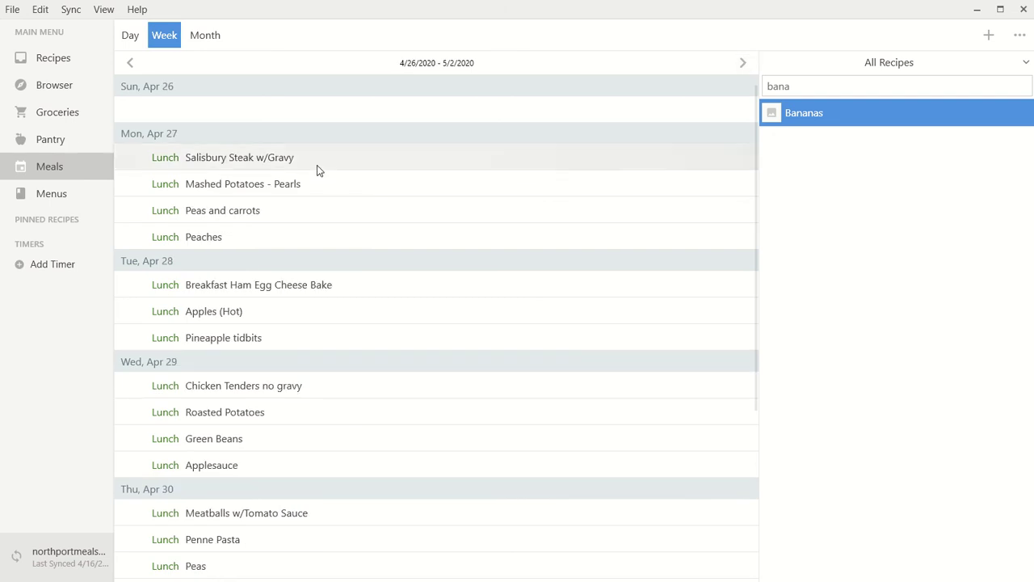
pyautogui.scroll(-1, 363, 285)
pyautogui.scroll(-3, 366, 284)
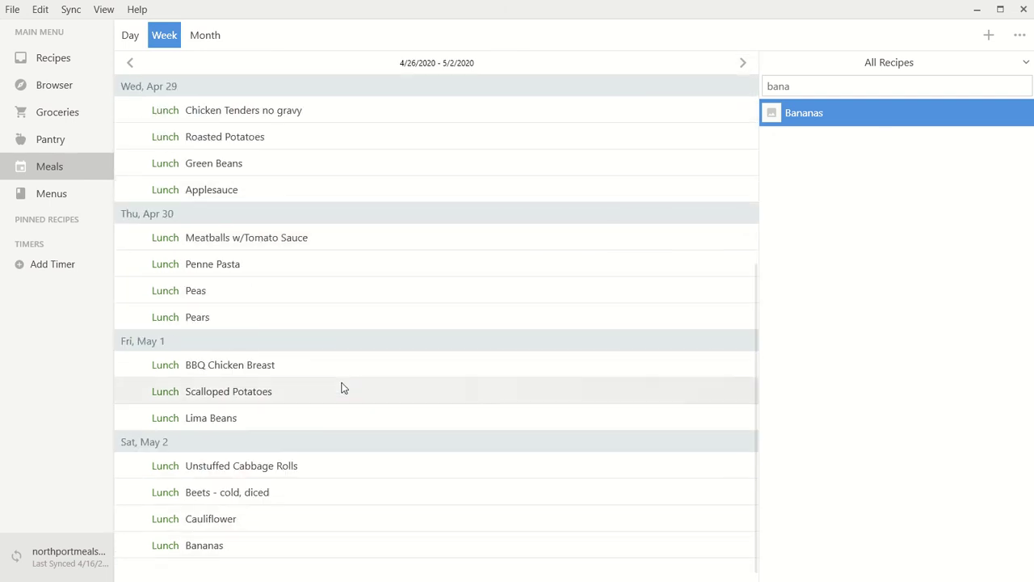
pyautogui.scroll(4, 346, 382)
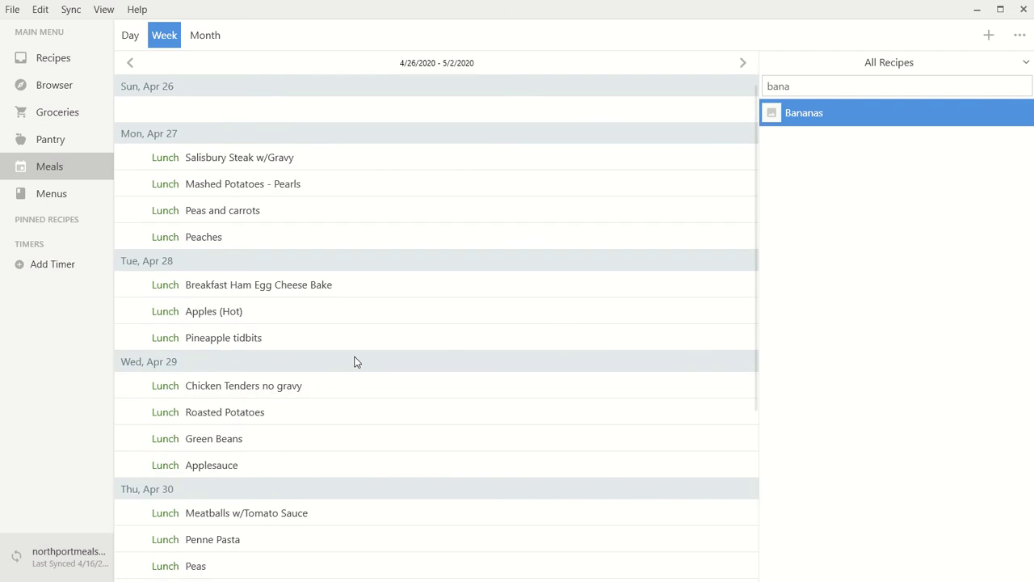